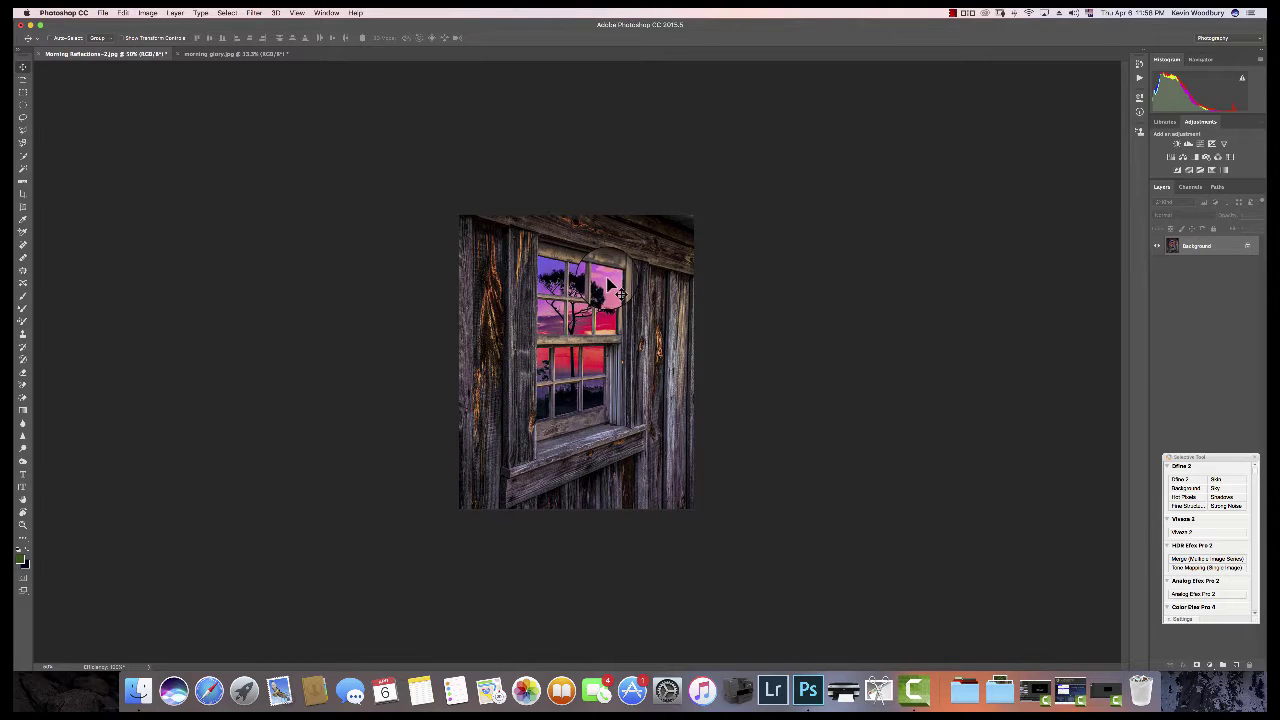
# Compare the beach sunset photo with the barn window photo, enlarging the beach view
pyautogui.click(230, 53)
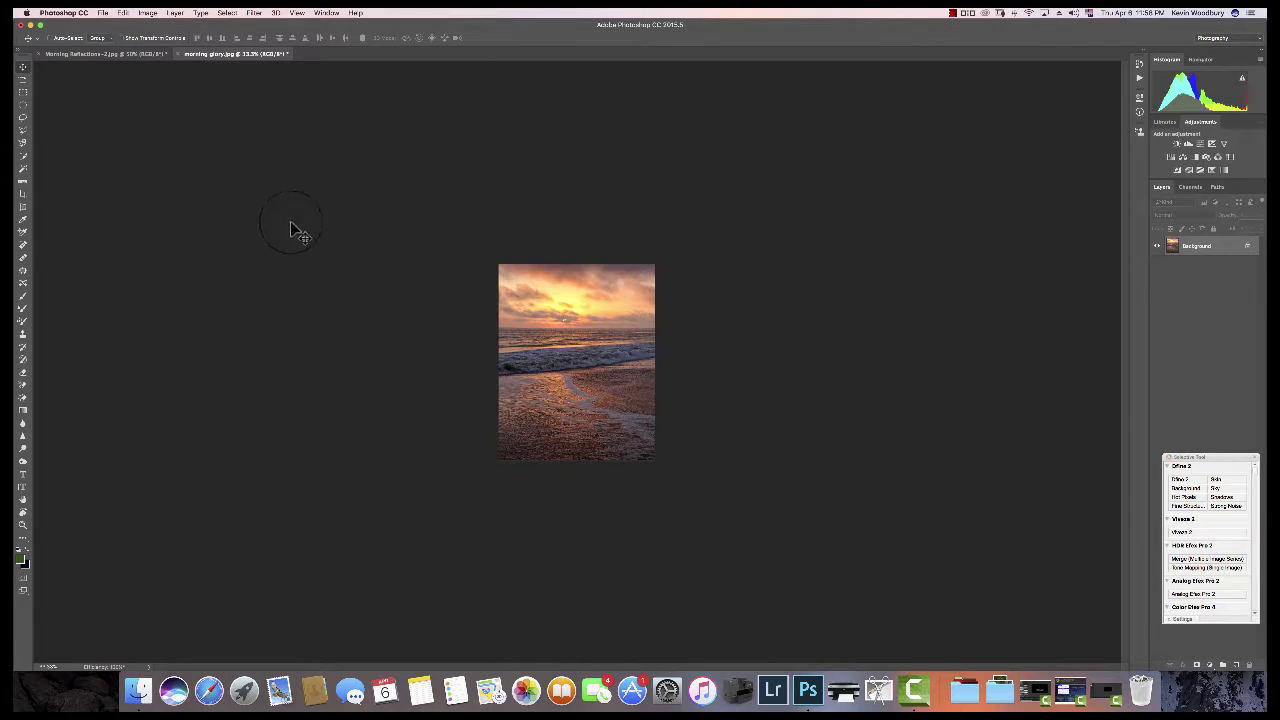
pyautogui.click(152, 53)
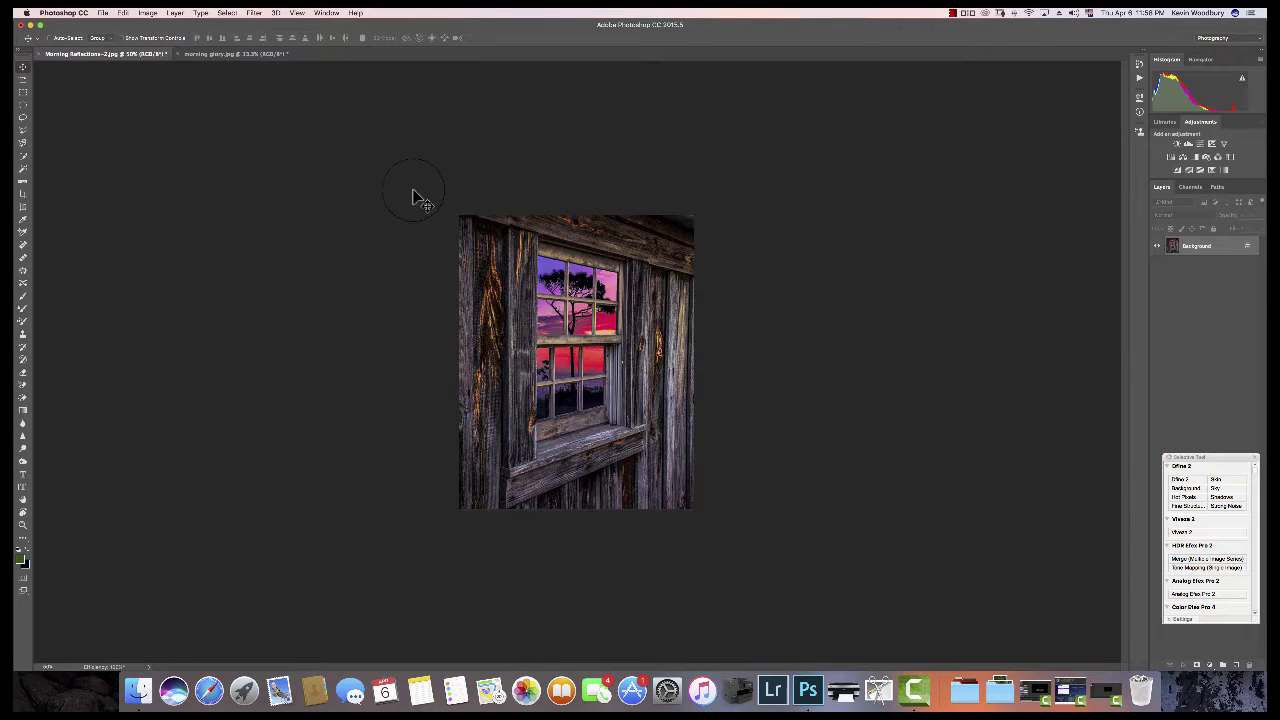
pyautogui.click(216, 55)
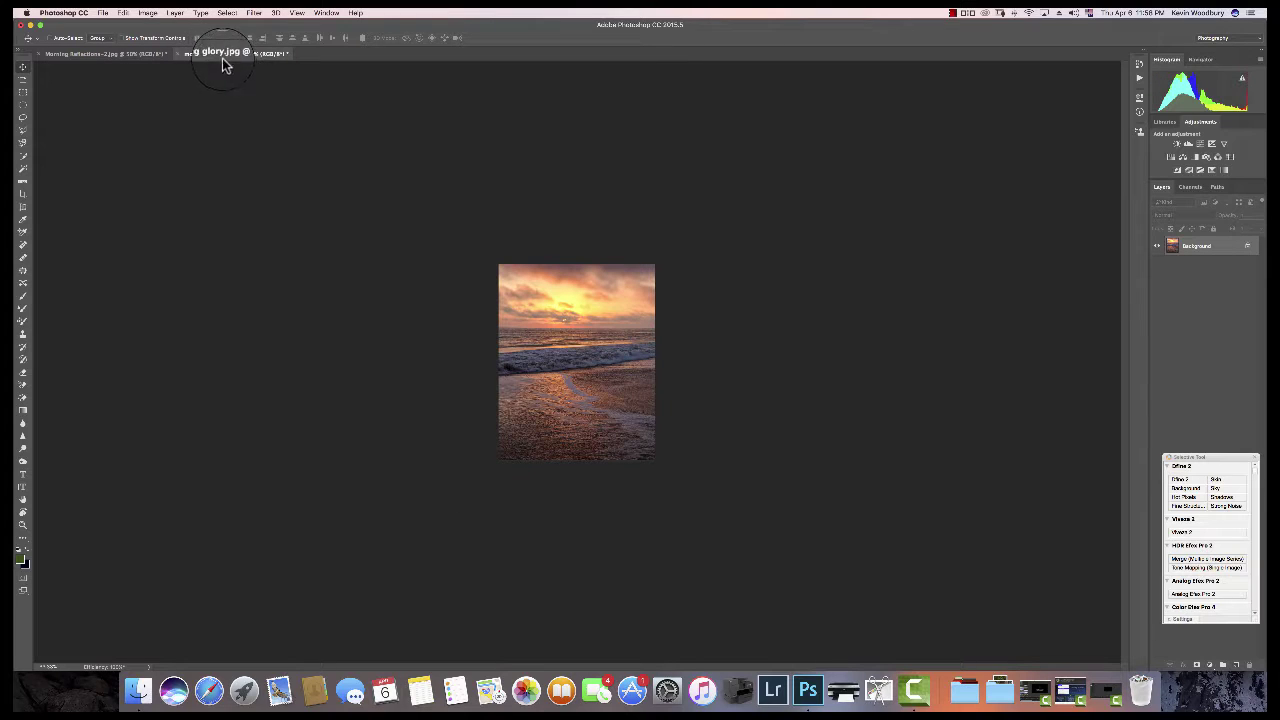
pyautogui.press('super+plus')
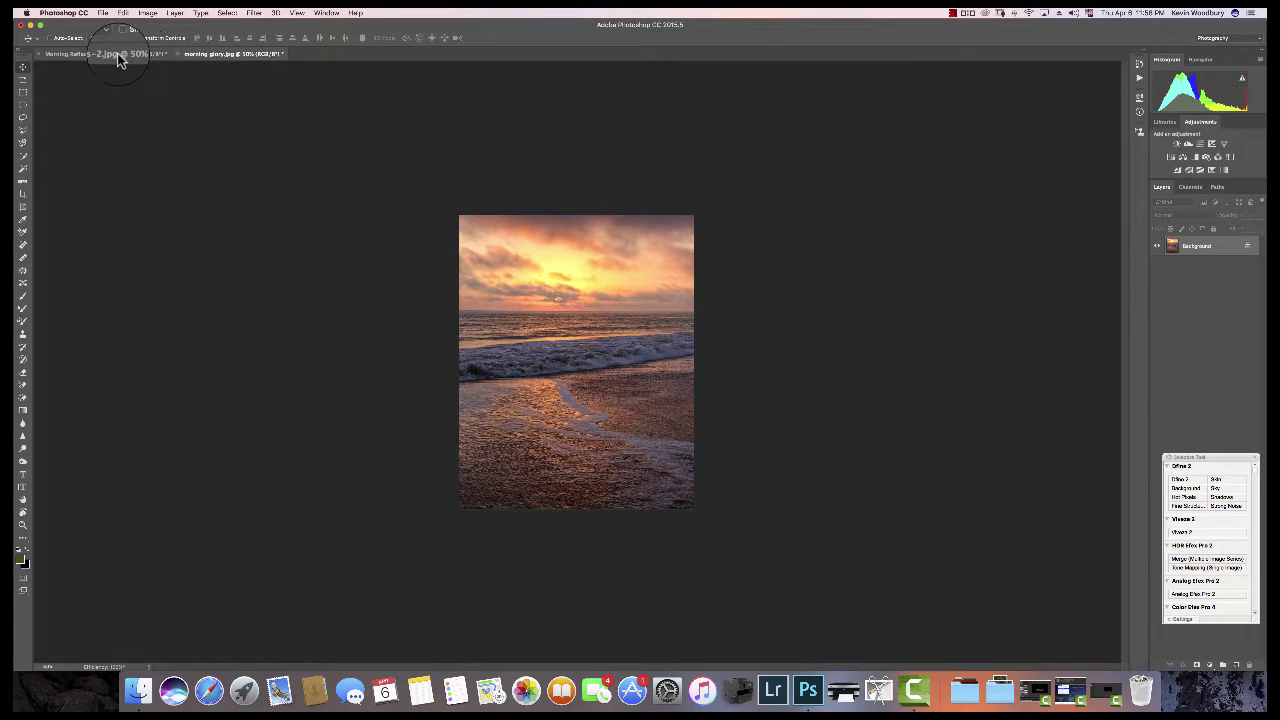
pyautogui.click(121, 53)
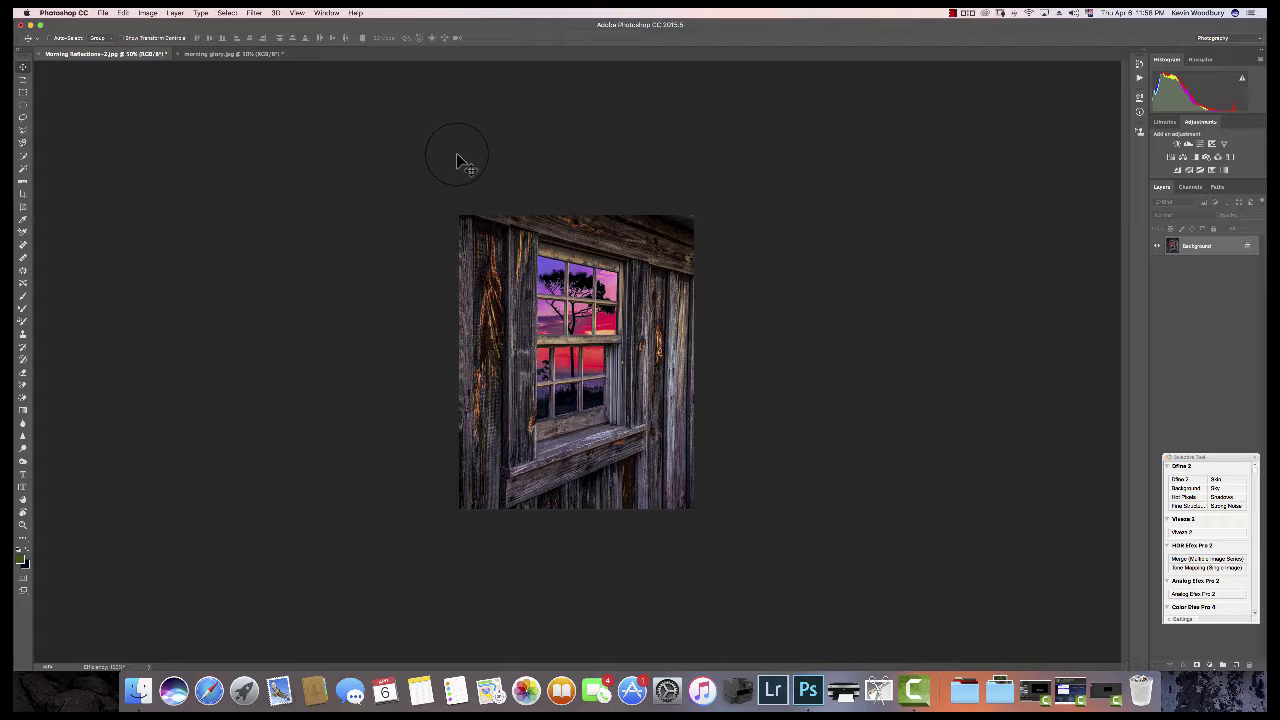
pyautogui.moveTo(545, 278); pyautogui.dragTo(588, 283)
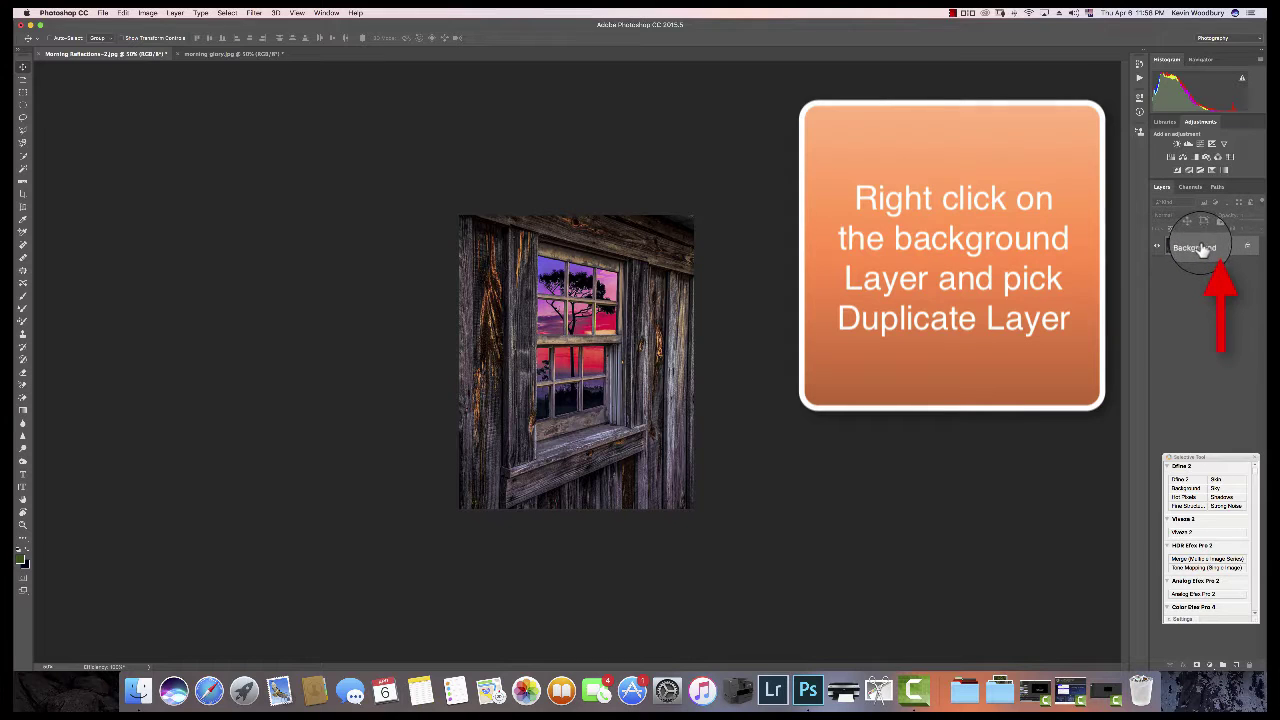
# Duplicate the Background layer as 'Background copy' from its right-click menu
pyautogui.rightClick(1198, 251)
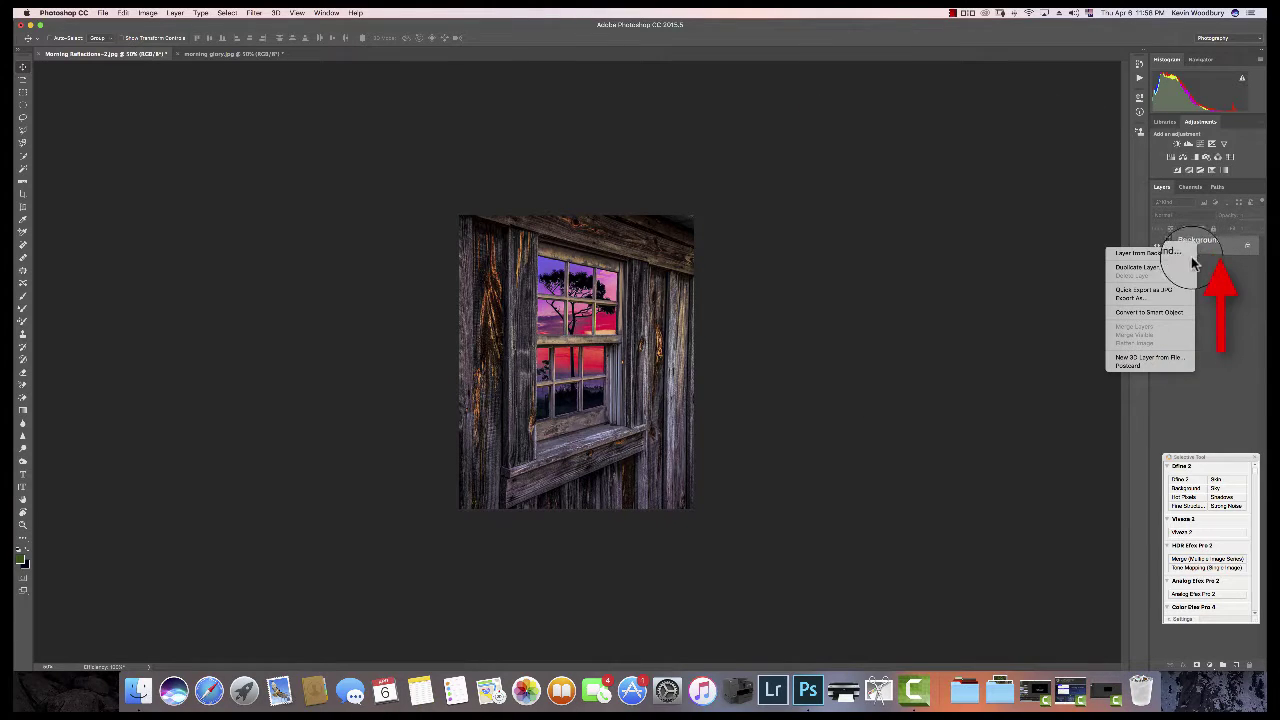
pyautogui.click(1157, 266)
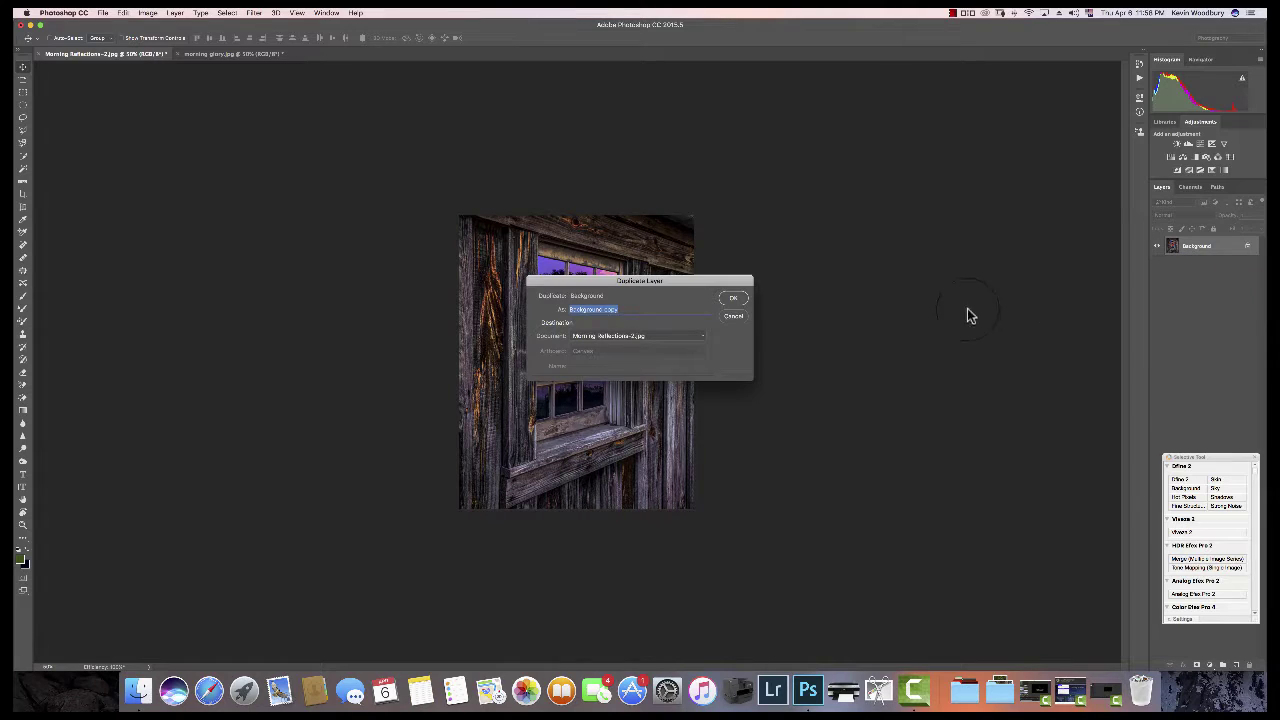
pyautogui.click(733, 300)
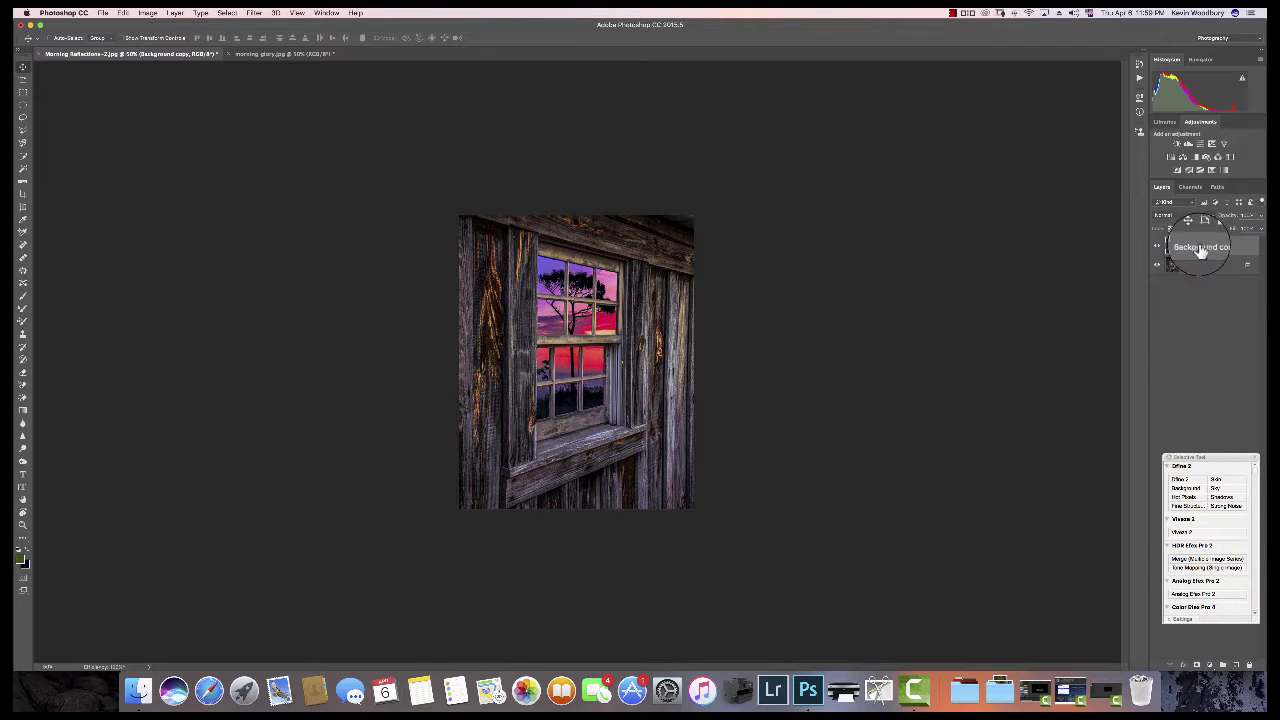
pyautogui.moveTo(1191, 256); pyautogui.dragTo(1184, 231)
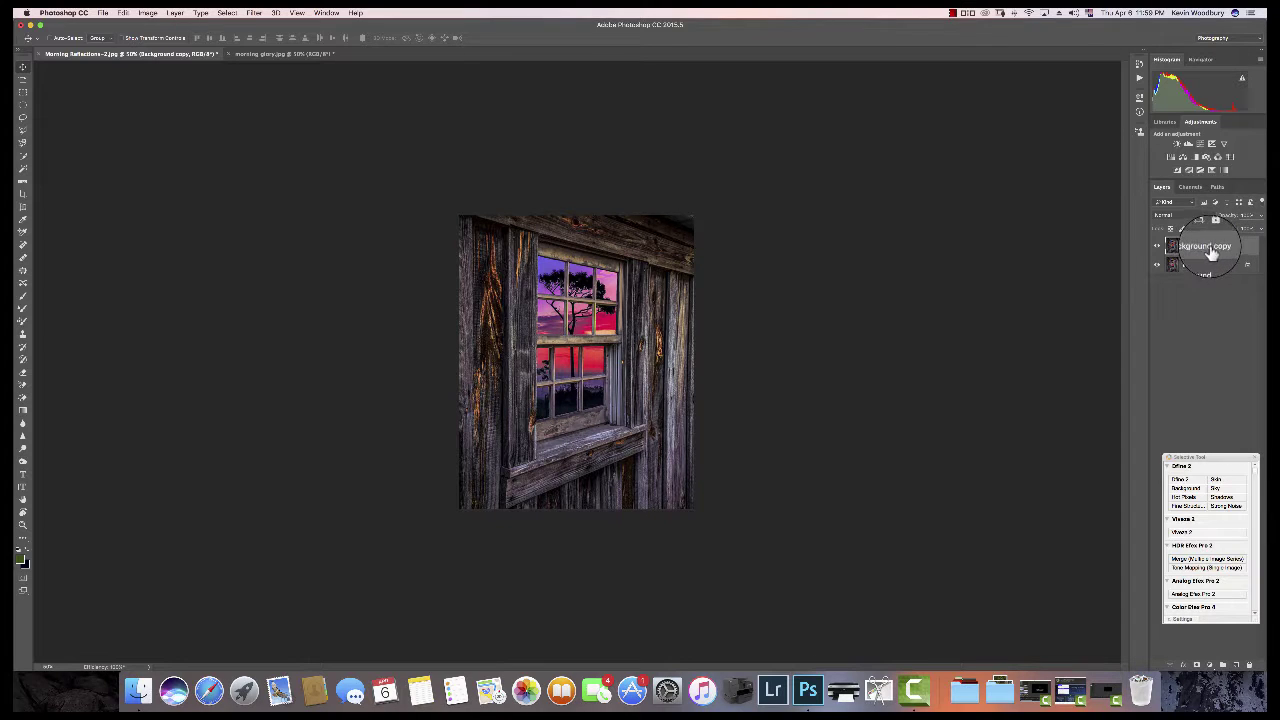
pyautogui.moveTo(1210, 251); pyautogui.dragTo(415, 252)
pyautogui.moveTo(838, 284); pyautogui.dragTo(1205, 252)
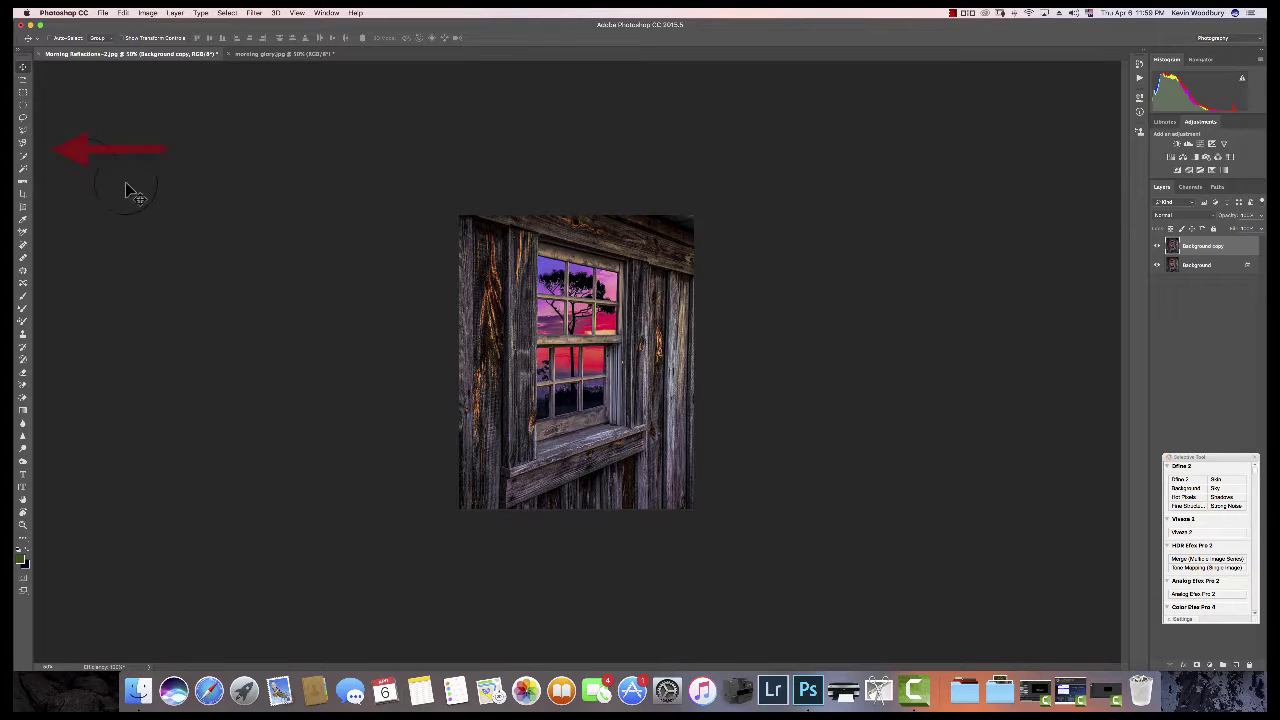
# Choose the Quick Selection tool and zoom to 200% on the window panes
pyautogui.click(25, 158)
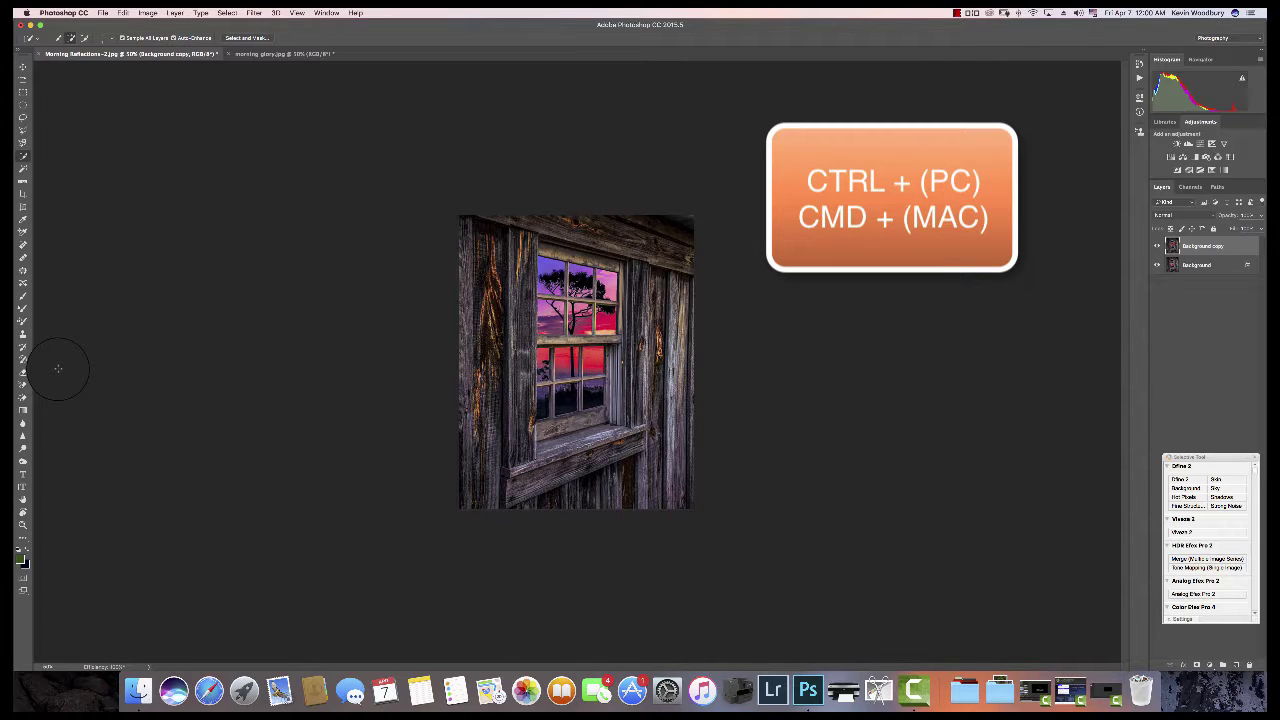
pyautogui.hotkey('ctrl', '+')
pyautogui.hotkey('ctrl', '+')
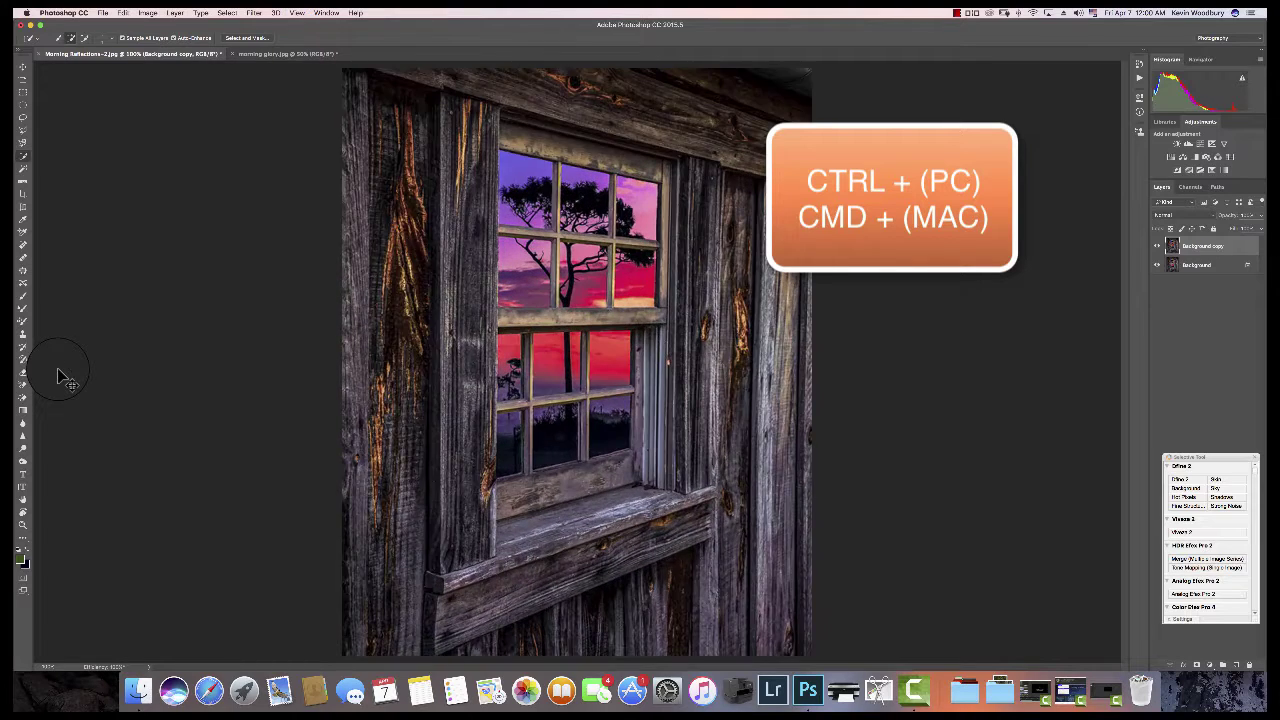
pyautogui.hotkey('ctrl', '+')
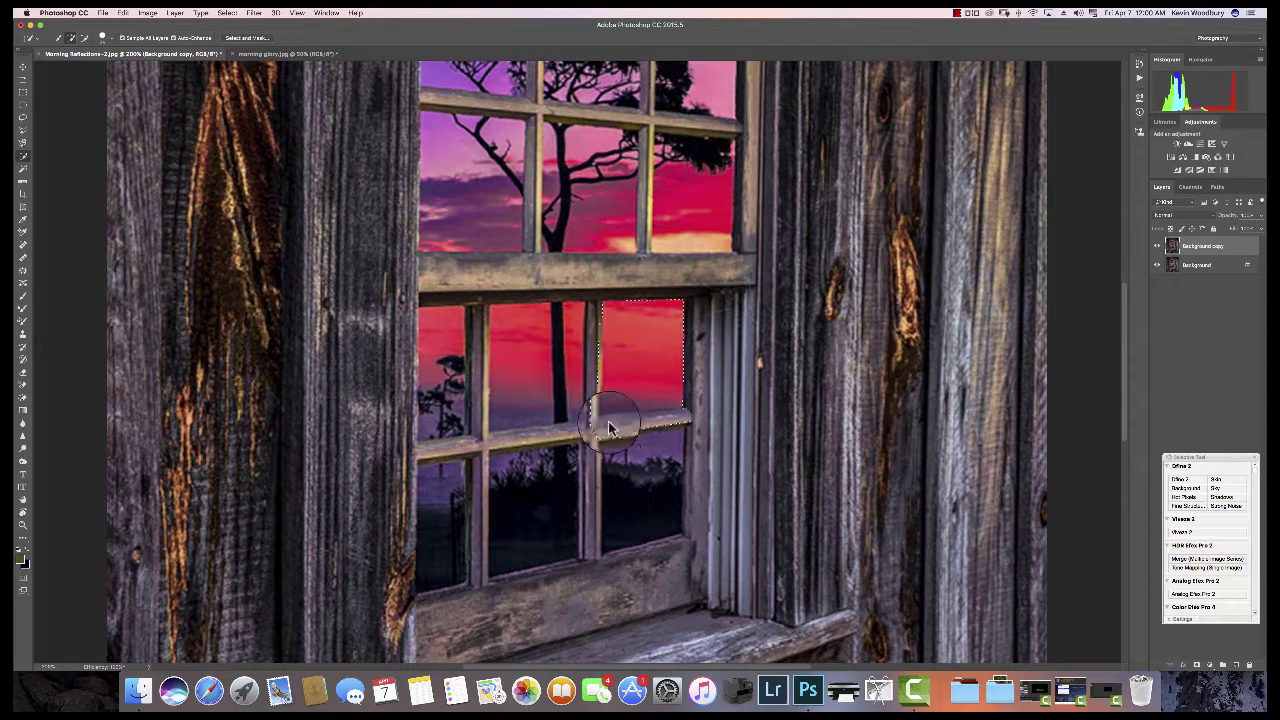
# Brush with Alt along the mullion to subtract it from the top-right pane selection
pyautogui.moveTo(591, 329); pyautogui.dragTo(594, 342)
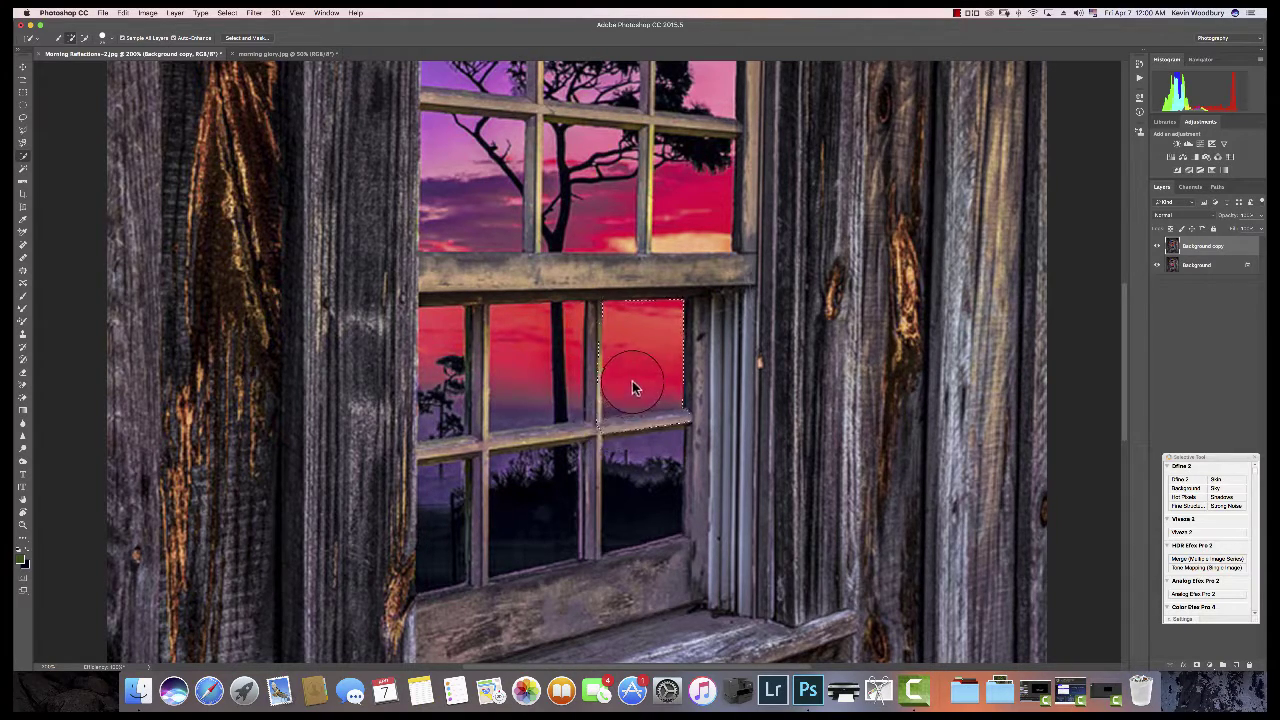
pyautogui.moveTo(632, 383)
pyautogui.mouseDown()
pyautogui.moveTo(604, 428)
pyautogui.moveTo(662, 410)
pyautogui.mouseUp()
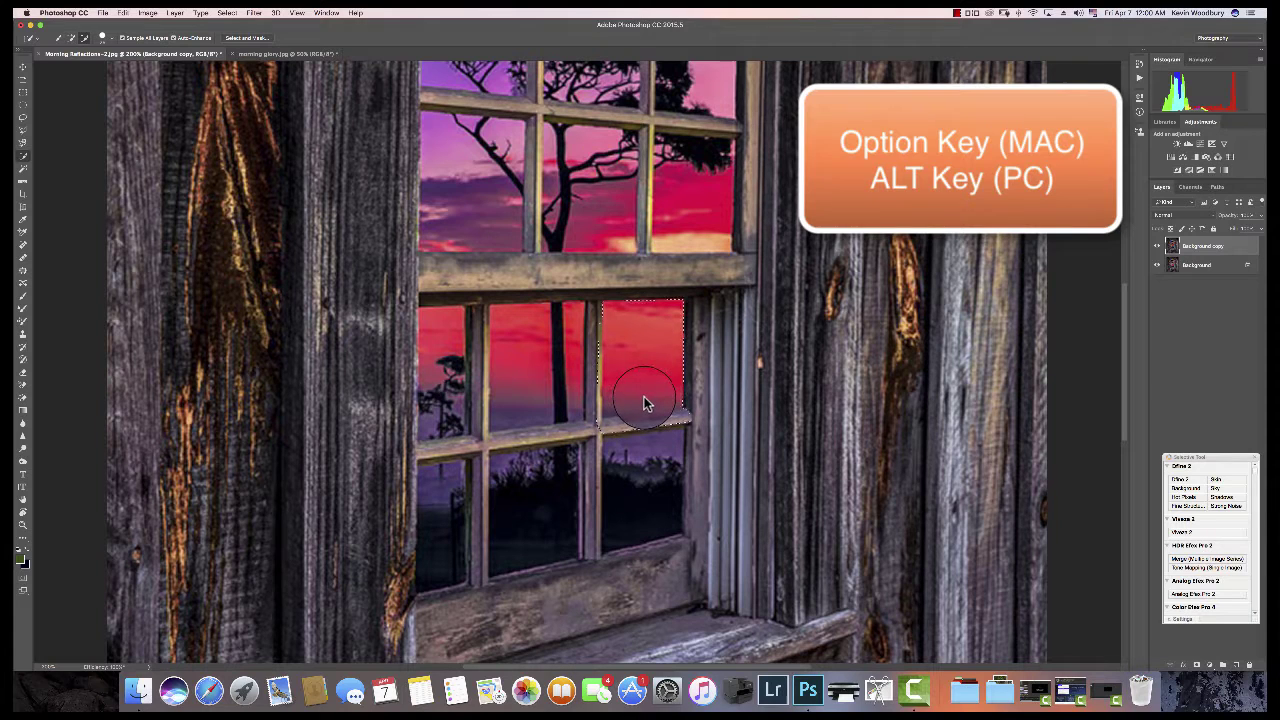
pyautogui.moveTo(646, 406); pyautogui.dragTo(601, 440)
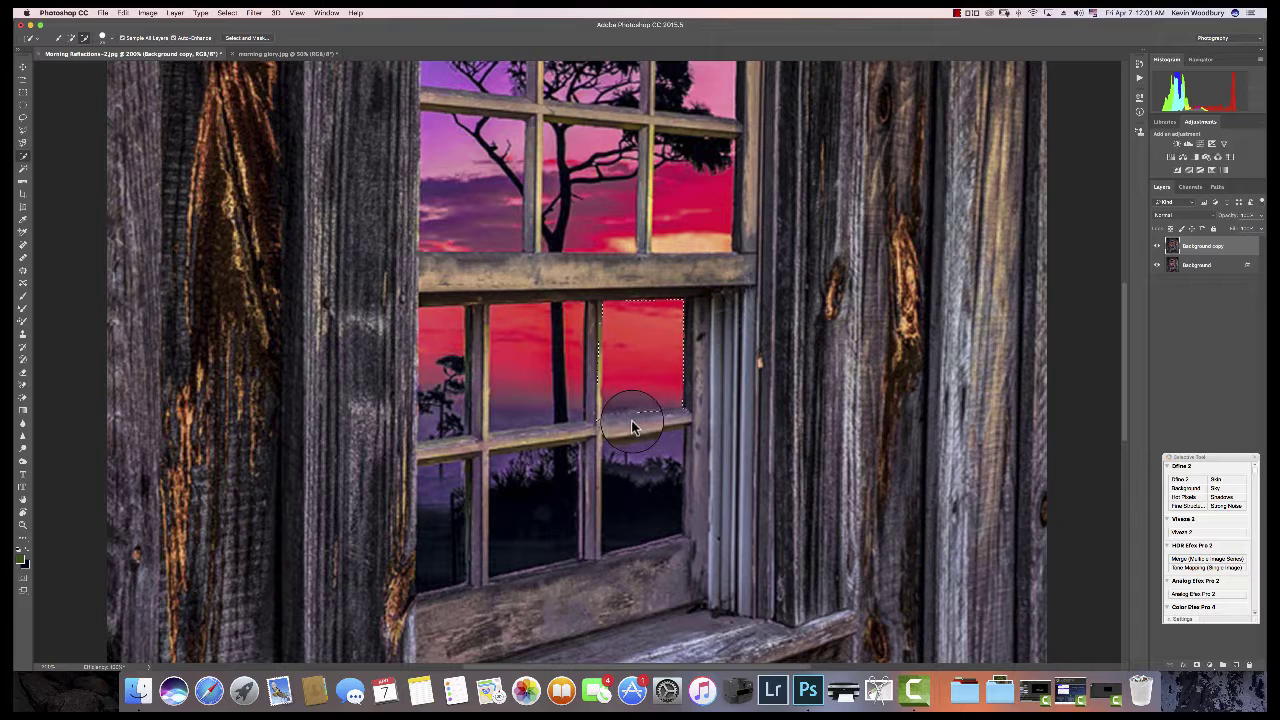
pyautogui.moveTo(693, 413); pyautogui.dragTo(620, 421)
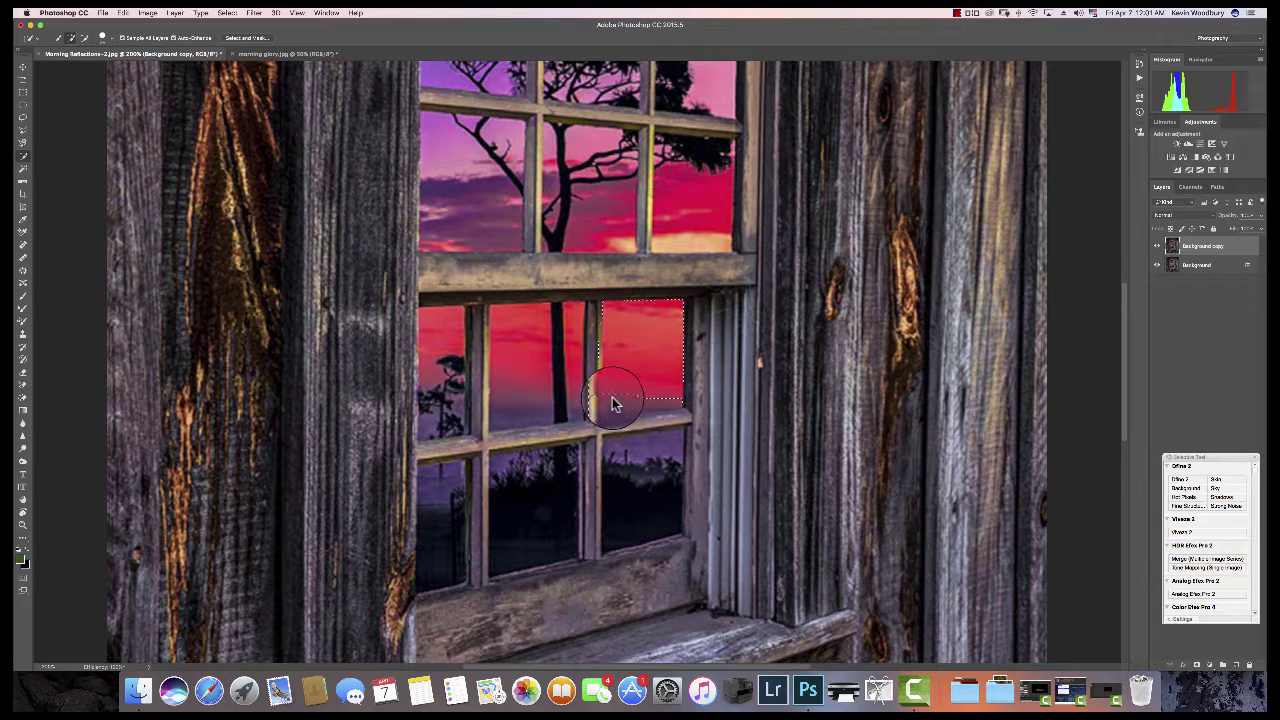
pyautogui.moveTo(603, 400); pyautogui.dragTo(672, 430)
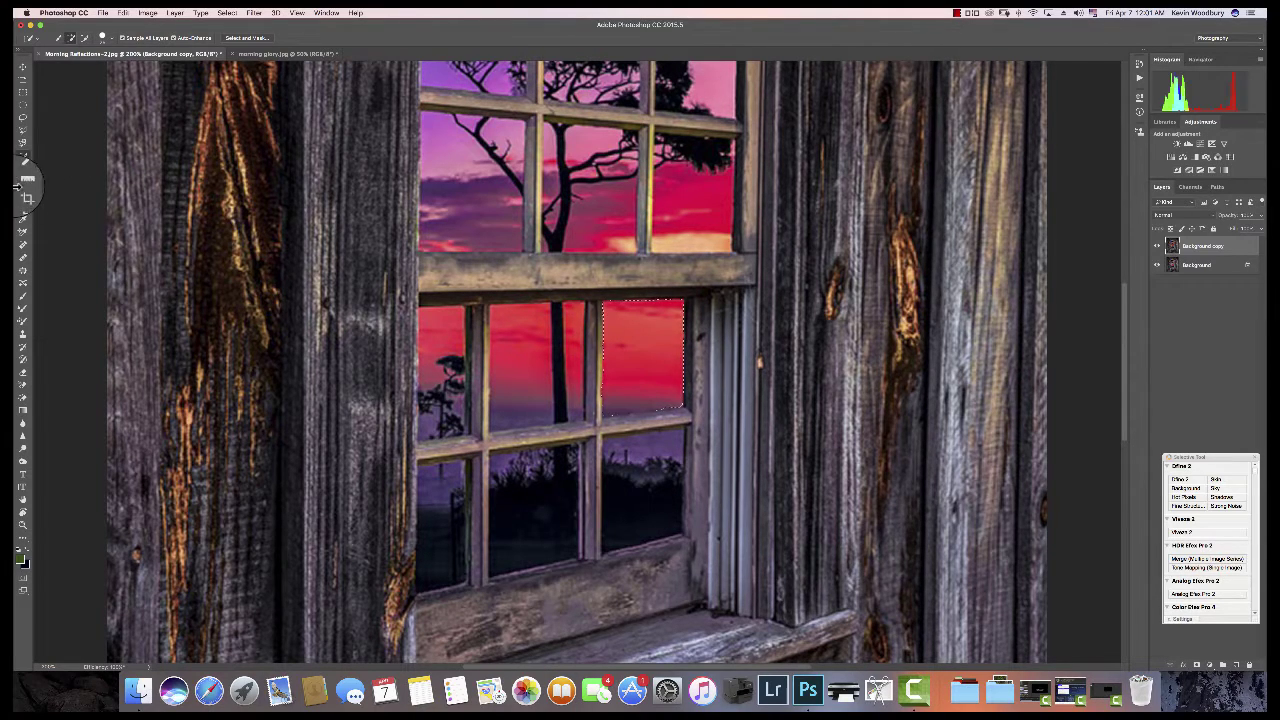
# Switch from Quick Selection to the Magnetic Lasso tool
pyautogui.click(30, 155)
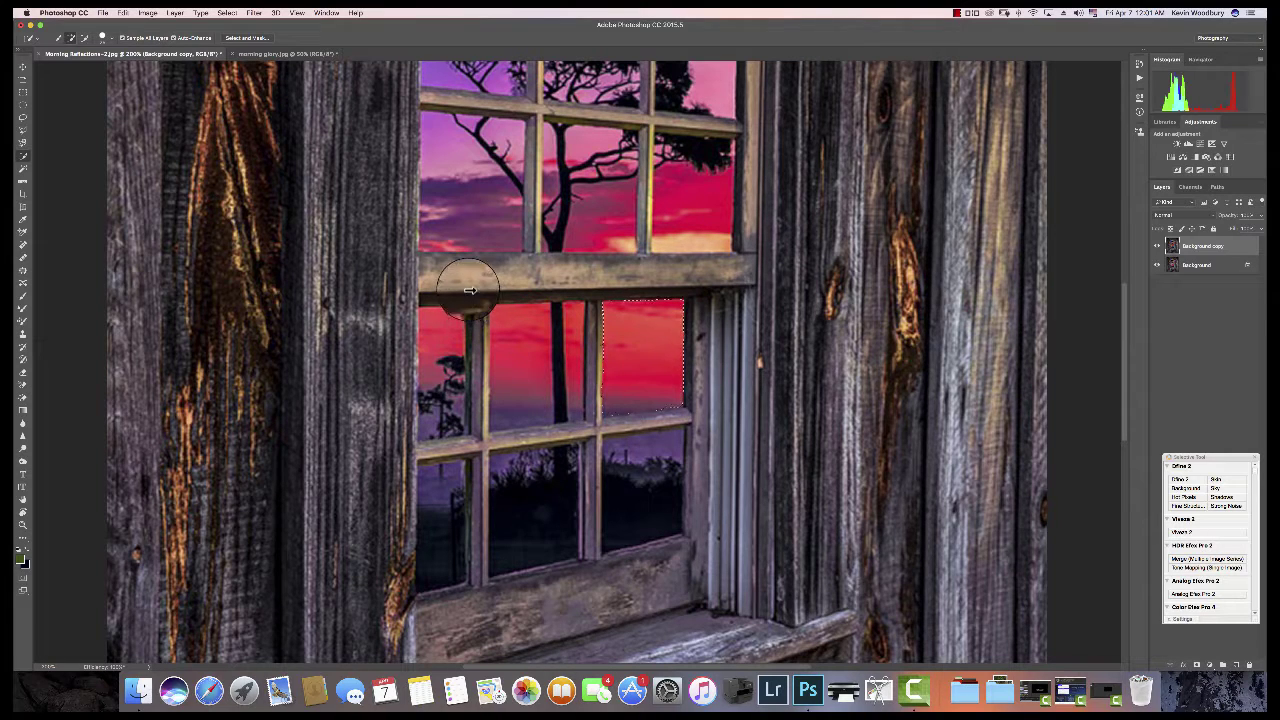
pyautogui.click(26, 134)
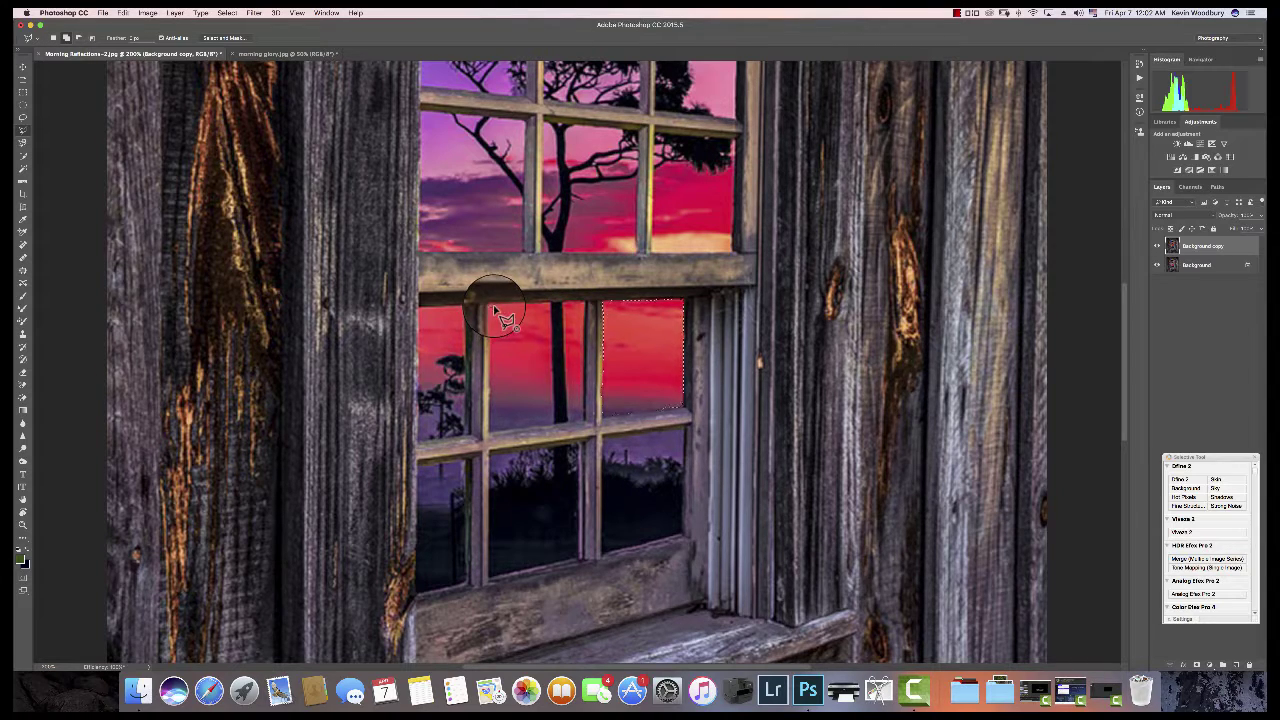
# Shift-trace the middle lower-sash pane with the Magnetic Lasso, closing it at the start point
pyautogui.click(493, 305)
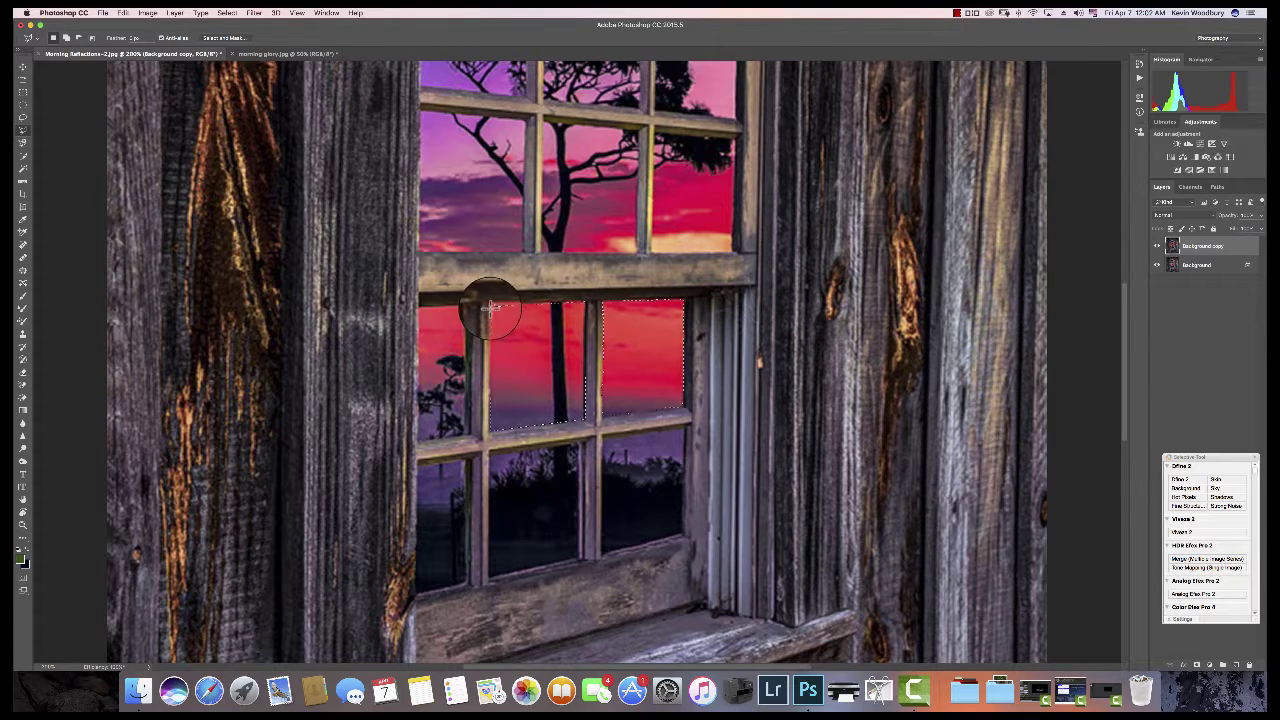
pyautogui.click(590, 345)
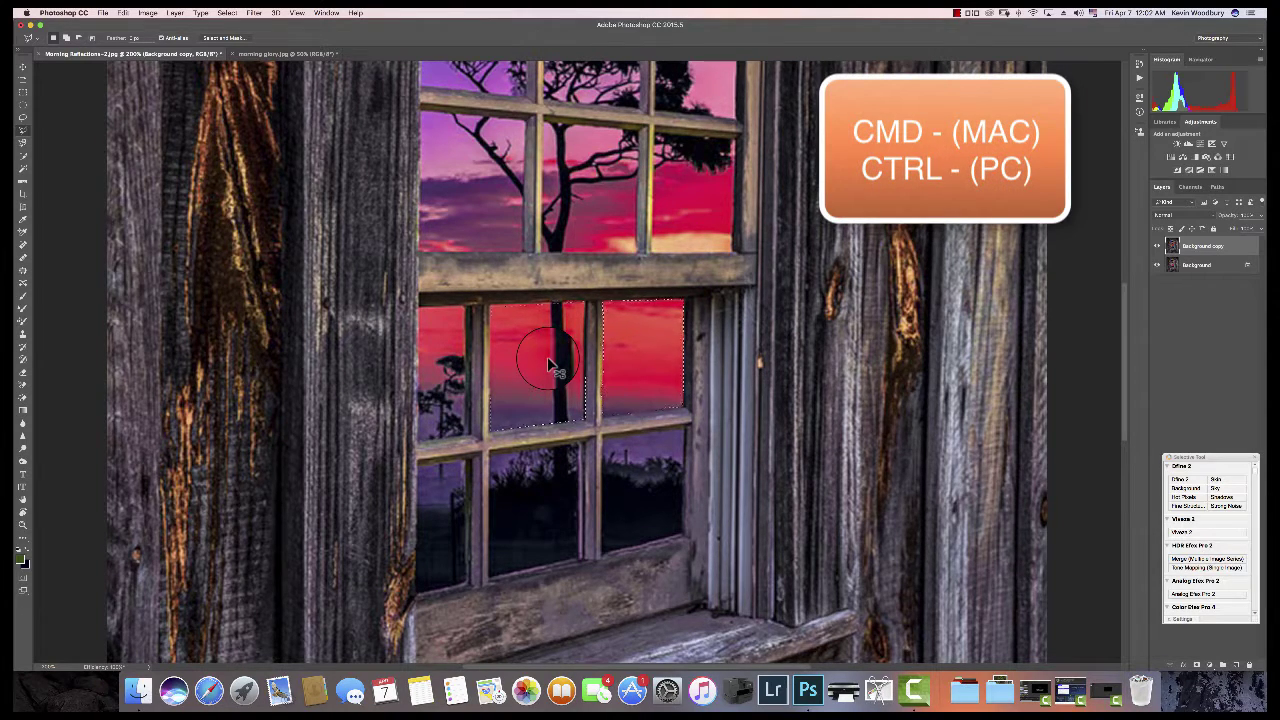
# Zoom out and load the saved 'window' channel as the selection of all glass panes
pyautogui.hotkey('ctrl', '-')
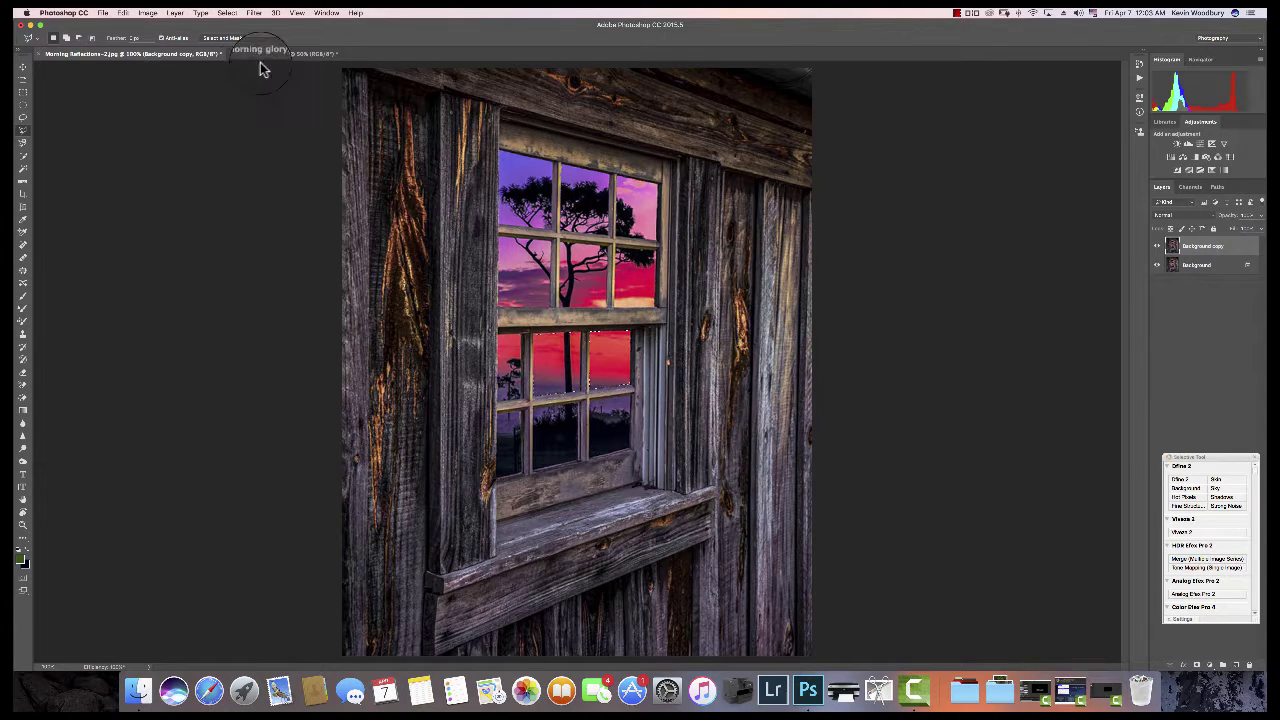
pyautogui.click(224, 15)
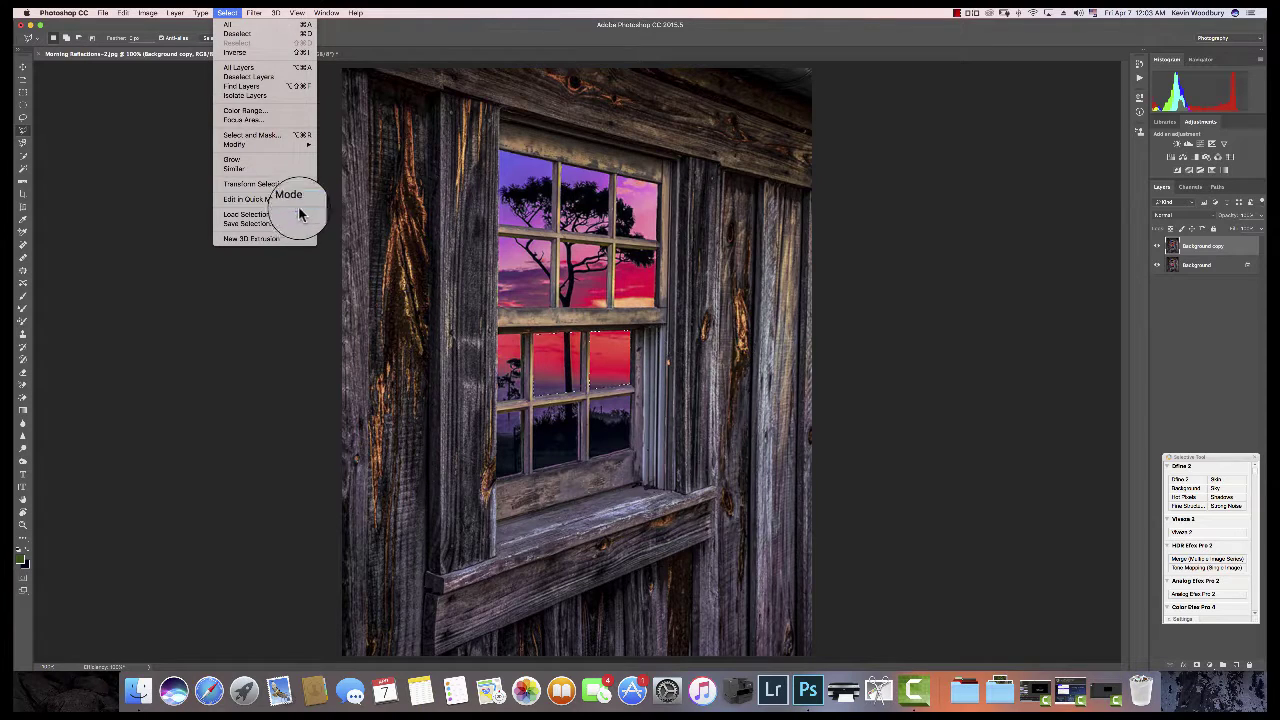
pyautogui.click(305, 249)
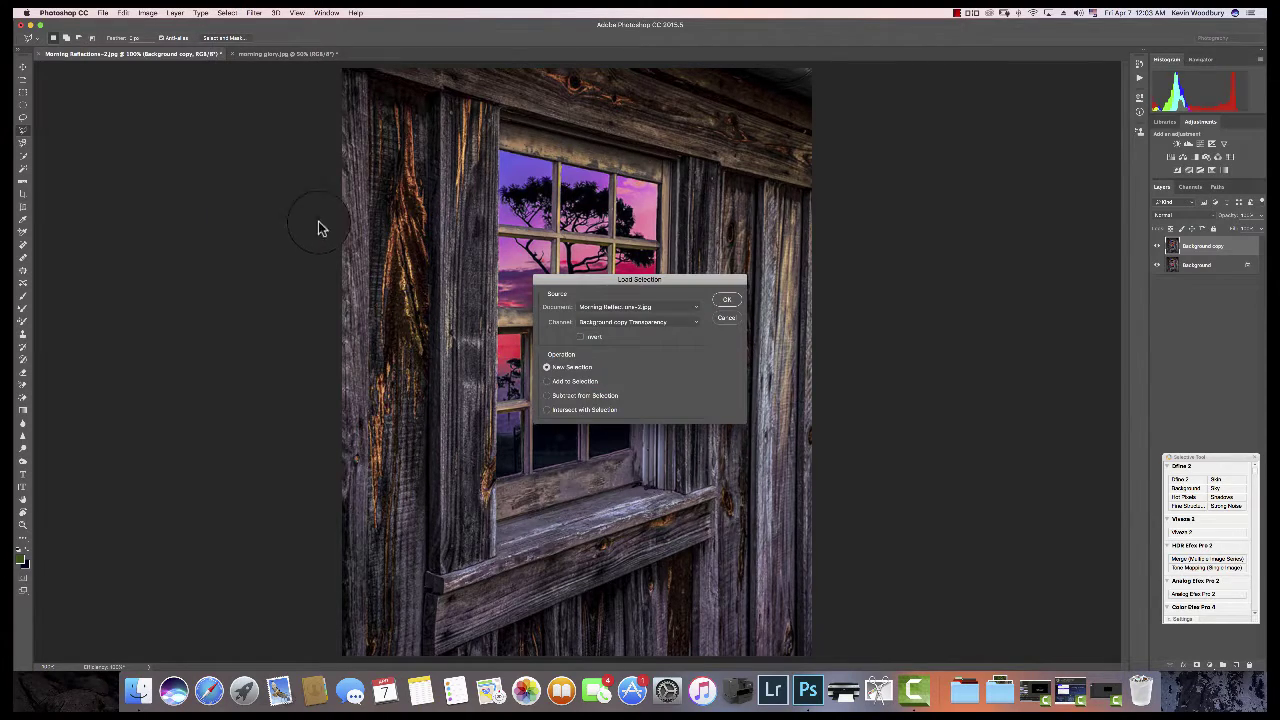
pyautogui.click(590, 321)
pyautogui.click(592, 343)
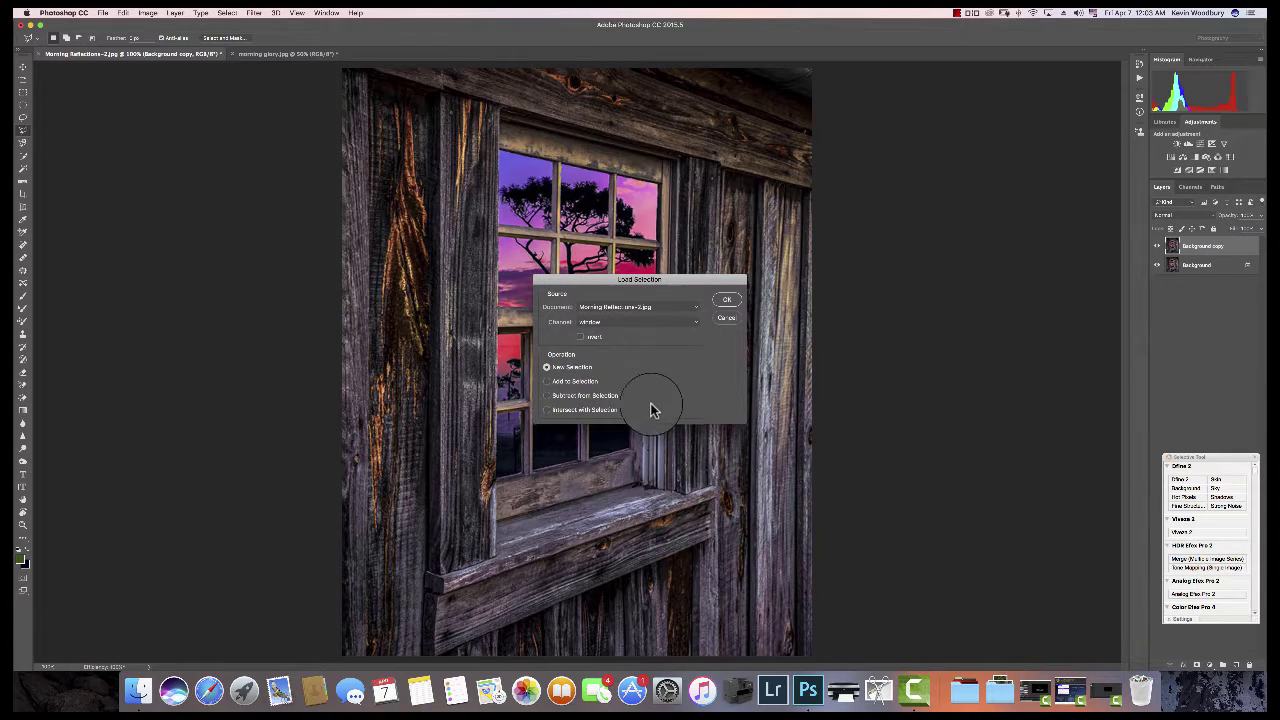
pyautogui.click(727, 298)
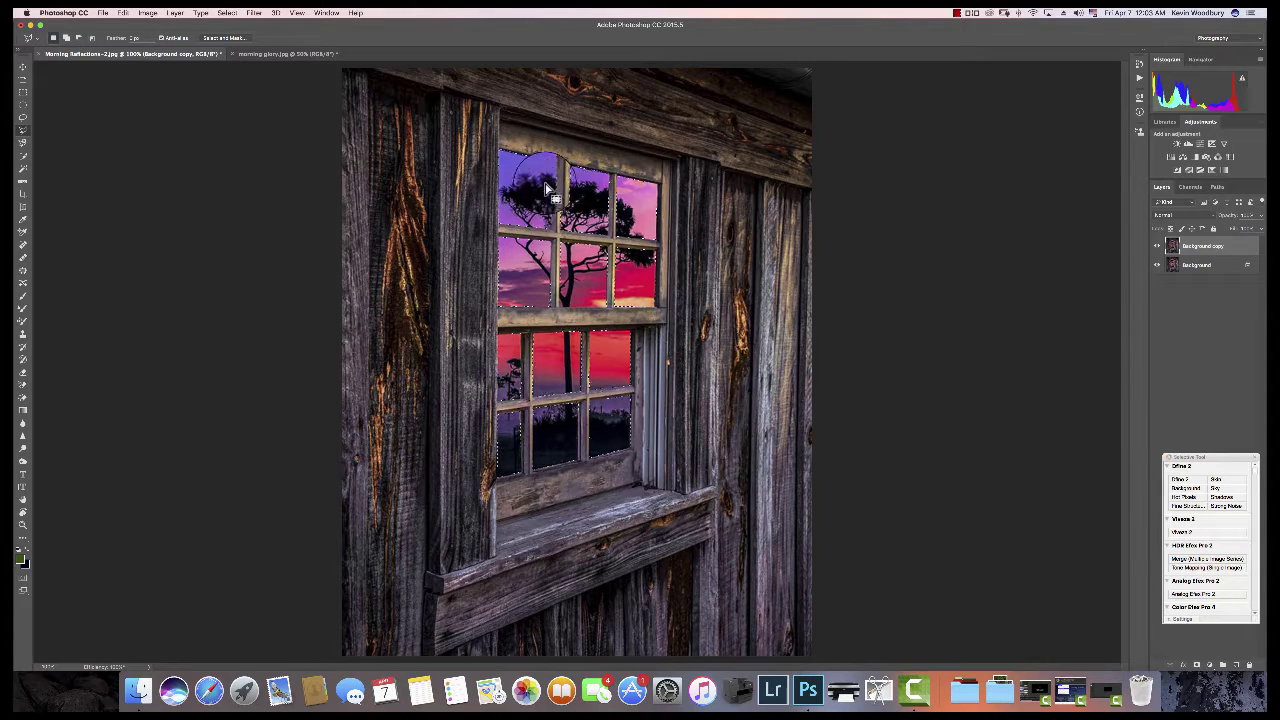
pyautogui.click(227, 12)
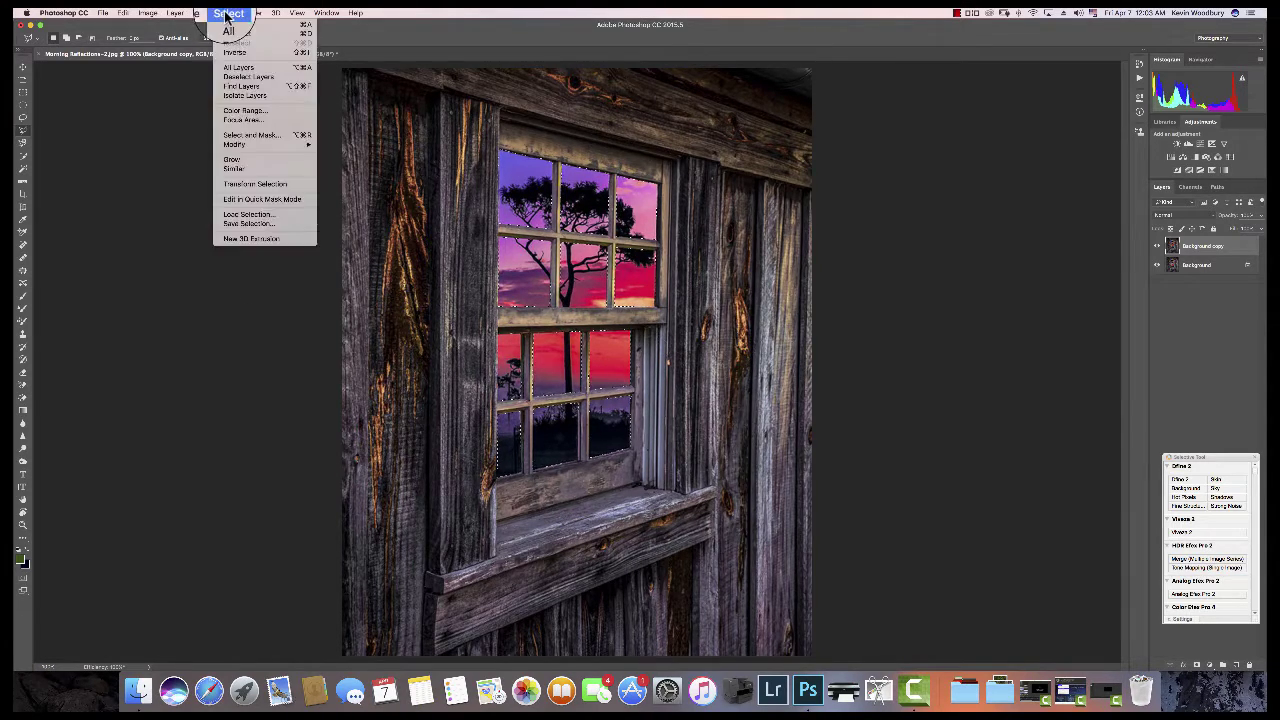
# Save the selection into the existing 'window' channel with Replace Channel
pyautogui.click(240, 223)
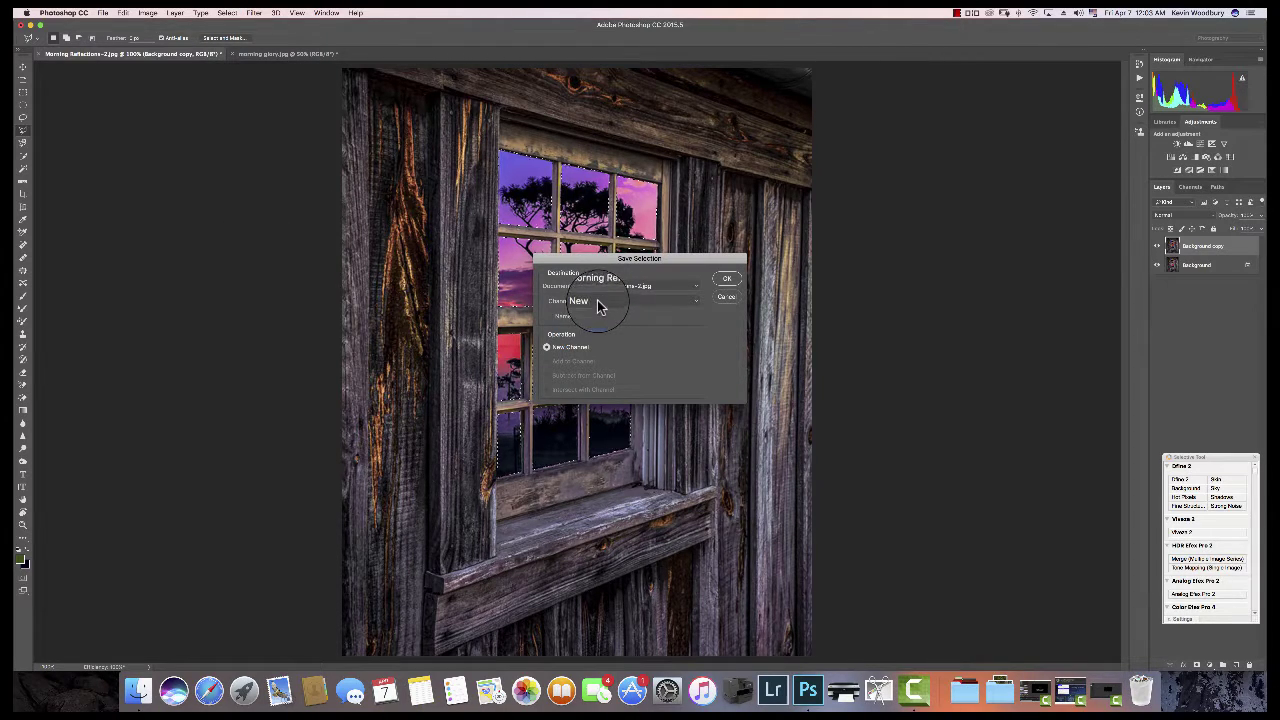
pyautogui.click(600, 301)
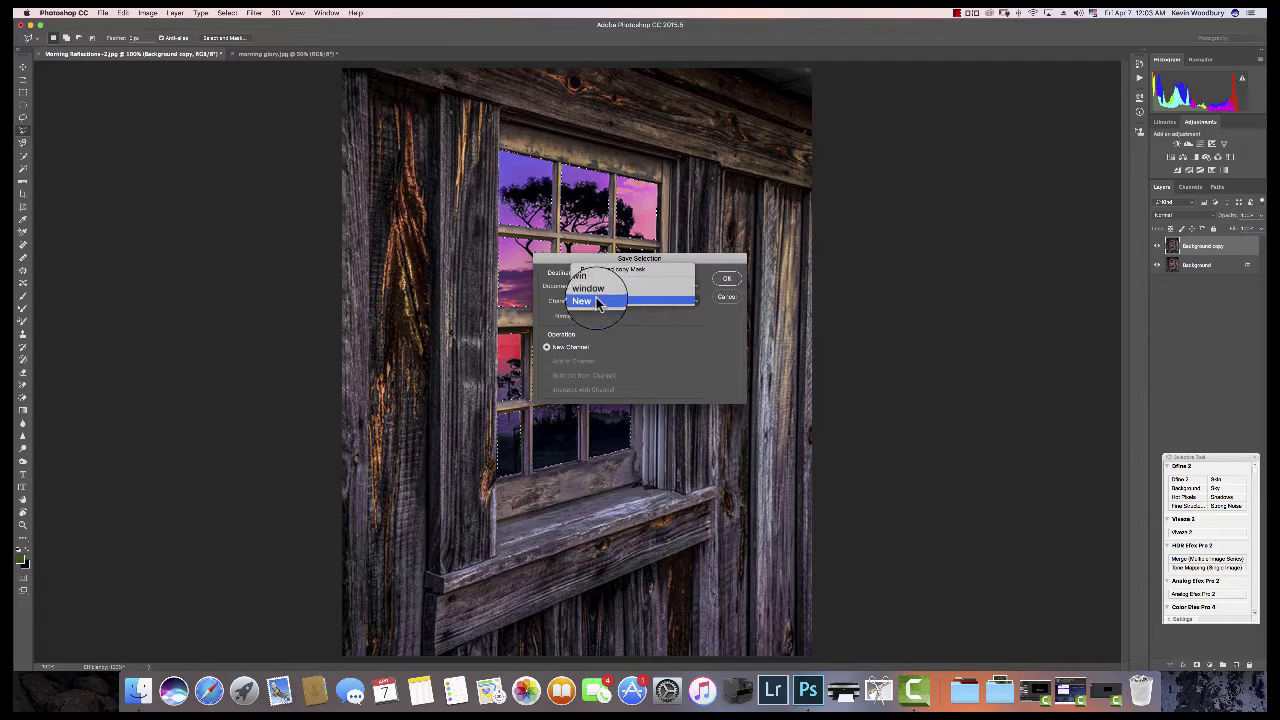
pyautogui.click(597, 293)
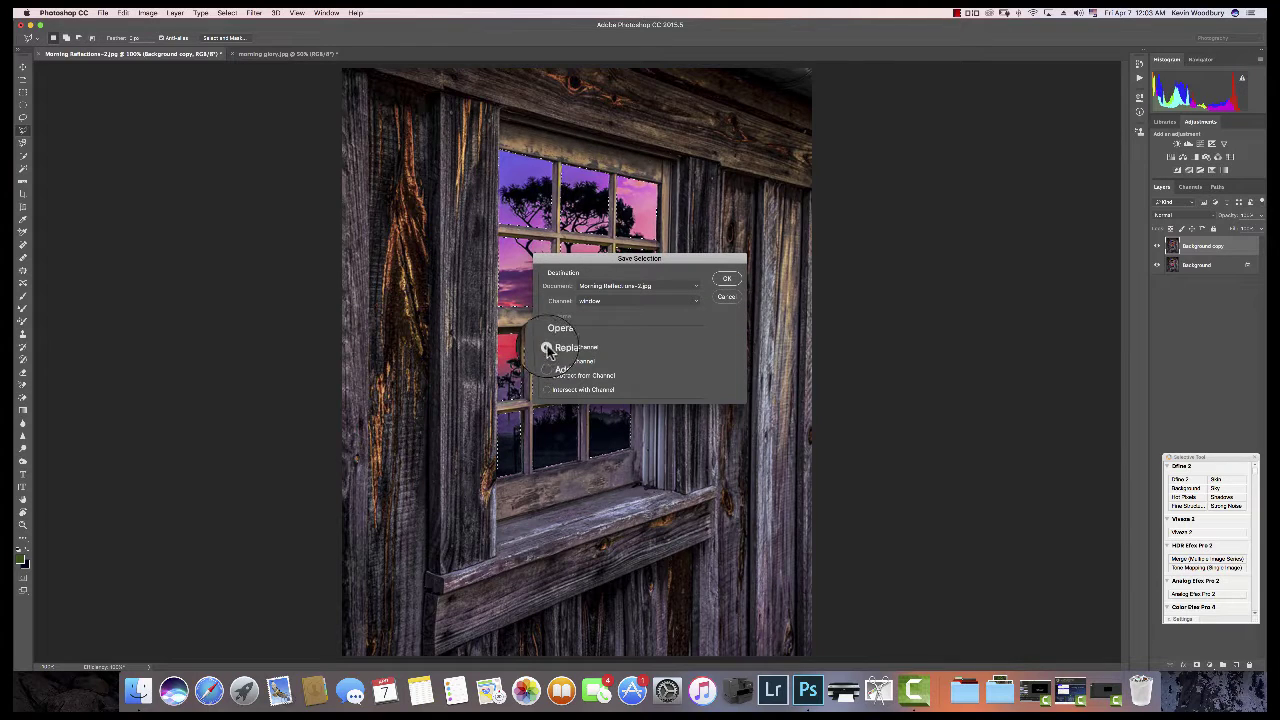
pyautogui.click(725, 279)
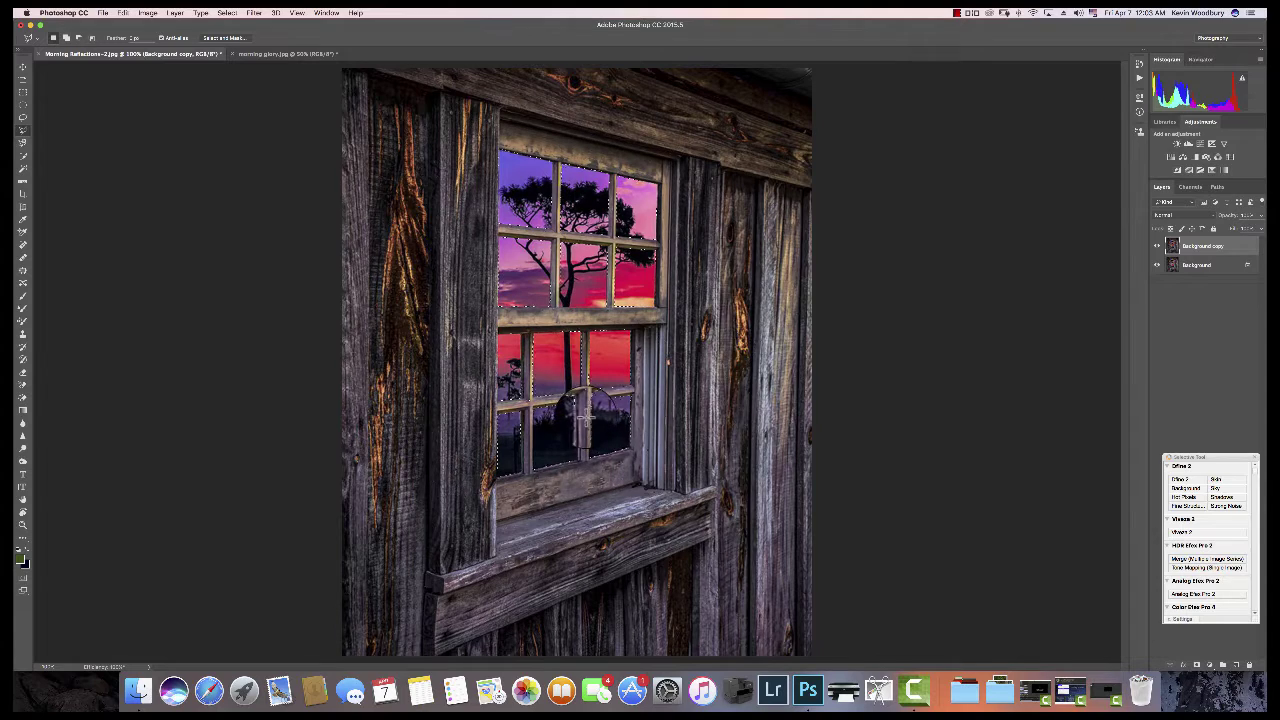
# Cut the glass panes onto Layer 1 via Layer via Cut, then toggle layer visibility to check transparency
pyautogui.click(176, 12)
pyautogui.moveTo(180, 24)
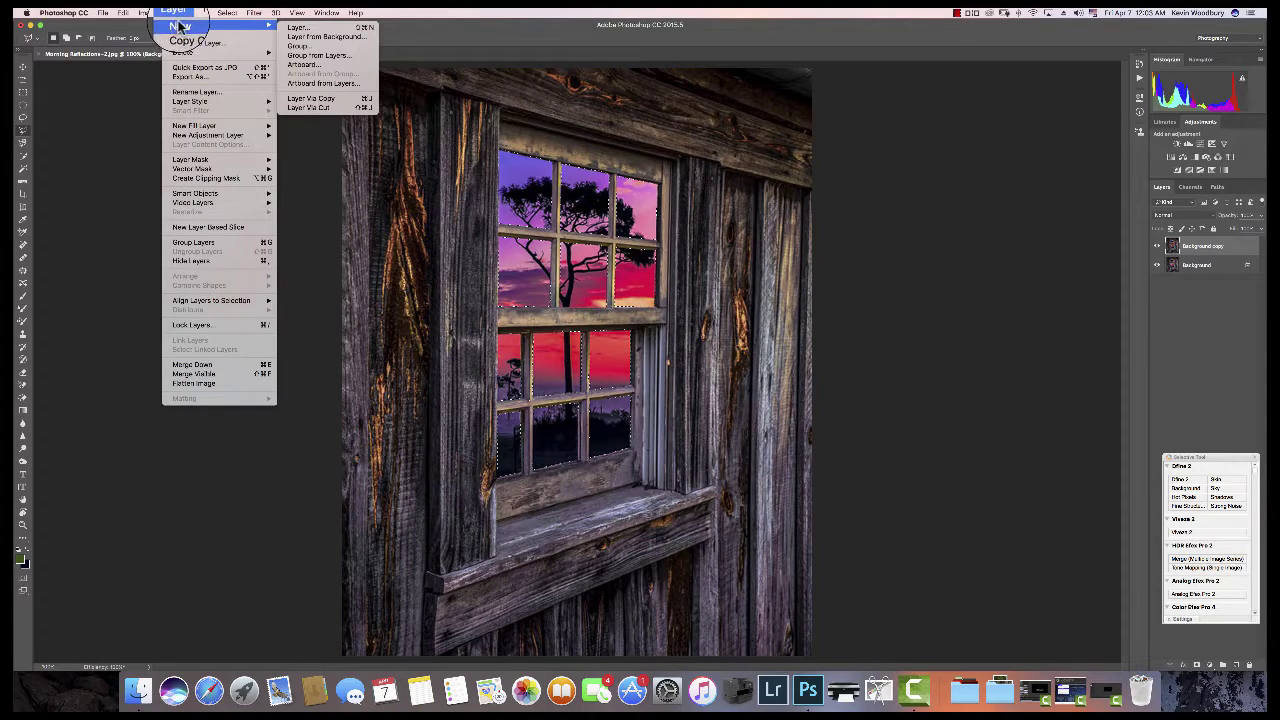
pyautogui.click(333, 108)
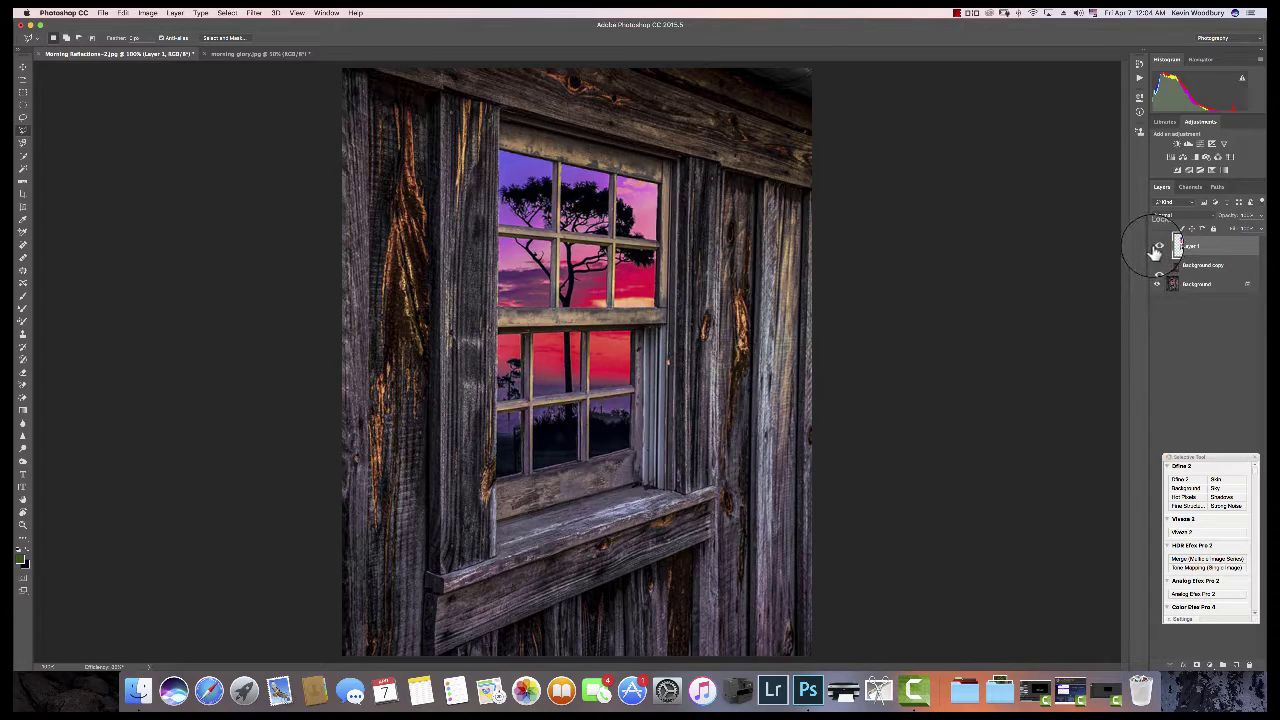
pyautogui.moveTo(1156, 250); pyautogui.dragTo(1157, 292)
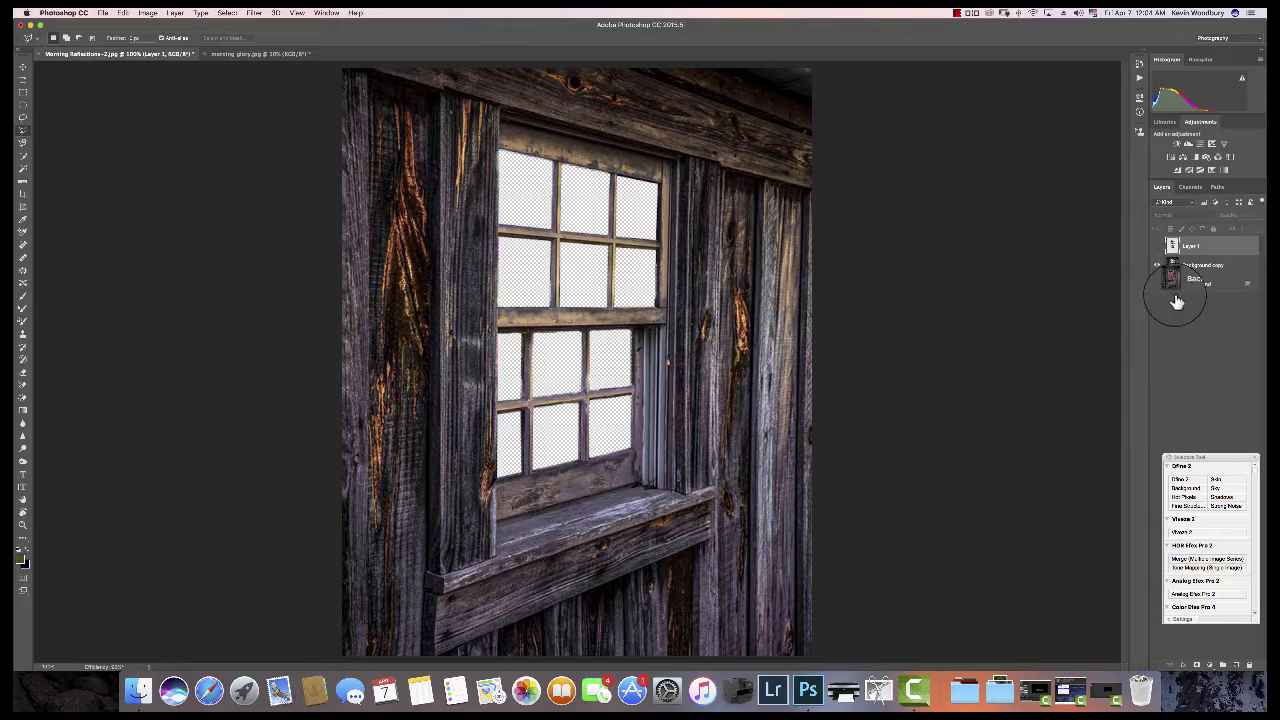
pyautogui.moveTo(1166, 264)
pyautogui.mouseDown()
pyautogui.moveTo(1157, 292)
pyautogui.moveTo(1157, 249)
pyautogui.mouseUp()
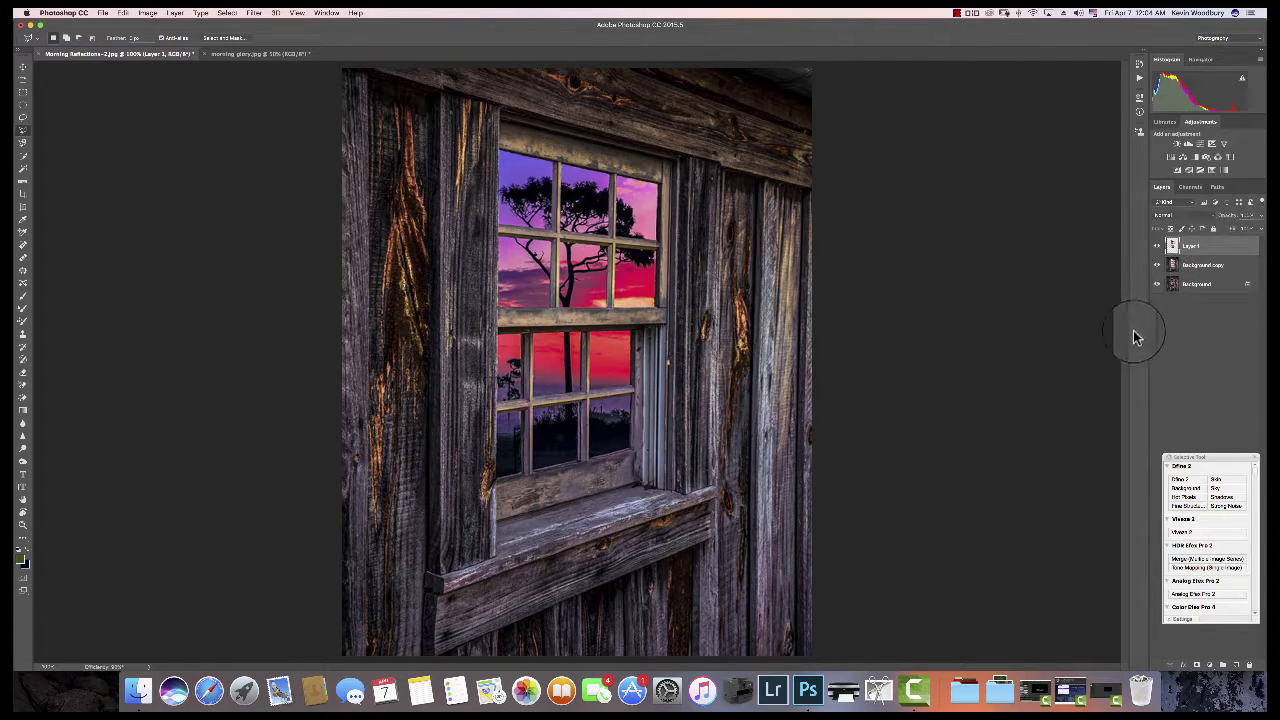
pyautogui.moveTo(1157, 249)
pyautogui.mouseDown()
pyautogui.moveTo(1158, 295)
pyautogui.moveTo(1157, 283)
pyautogui.mouseUp()
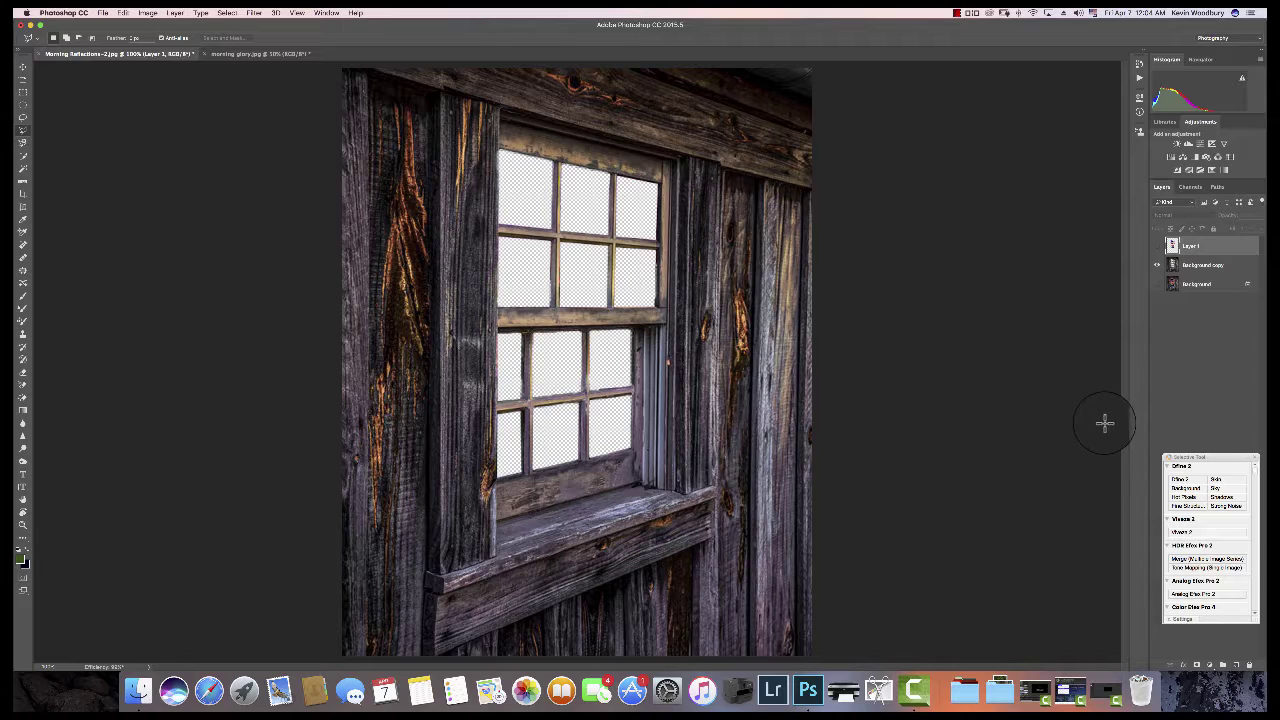
# Float morning glory.jpg in its own window, enlarged and moved to the upper left
pyautogui.click(250, 53)
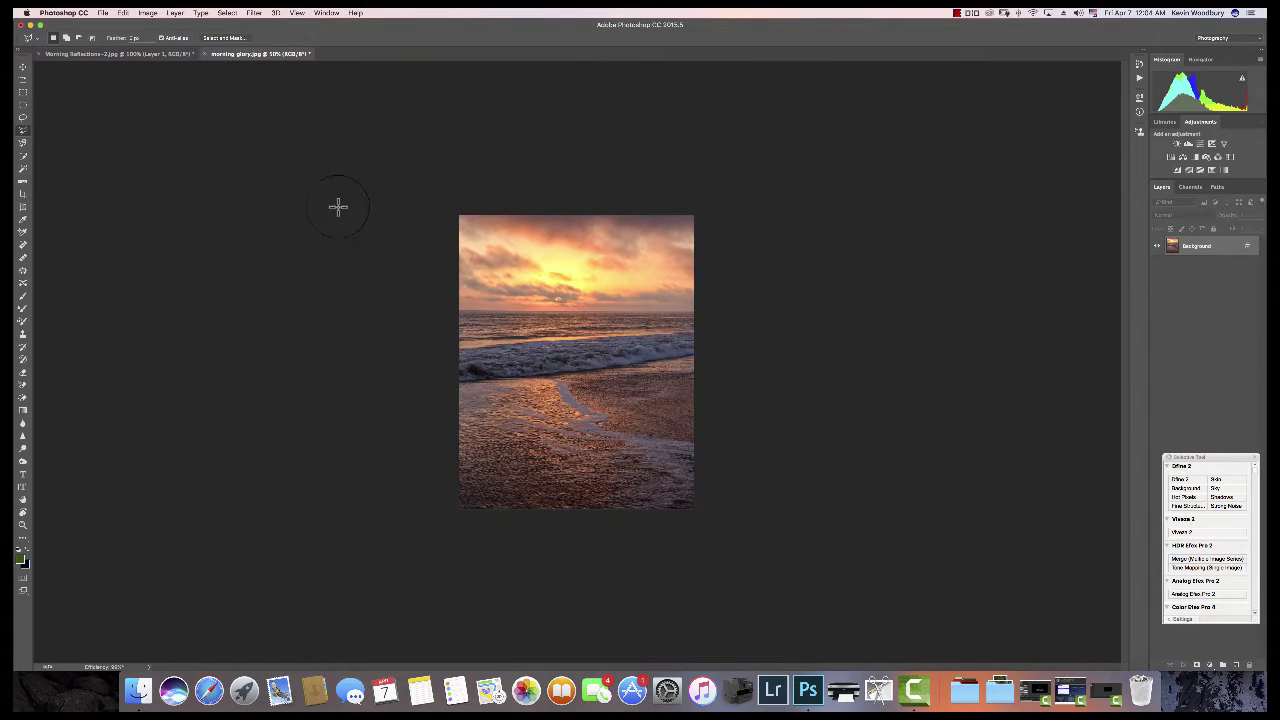
pyautogui.click(165, 53)
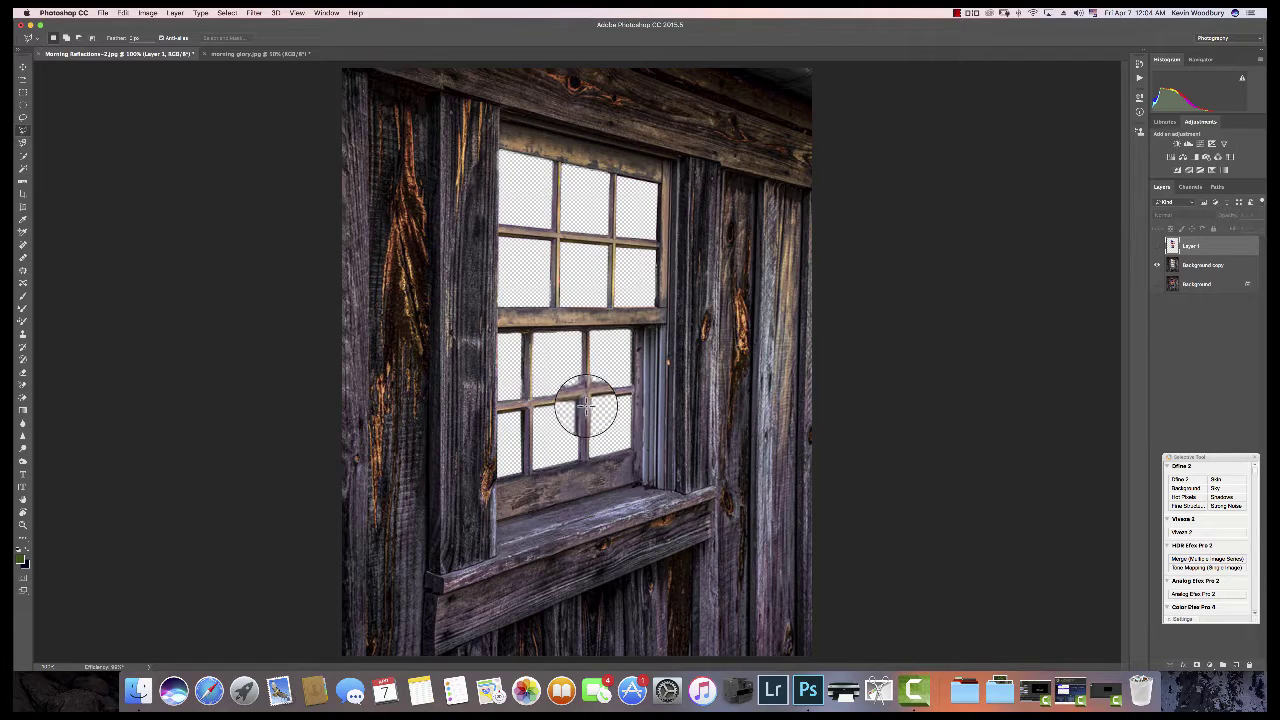
pyautogui.click(239, 56)
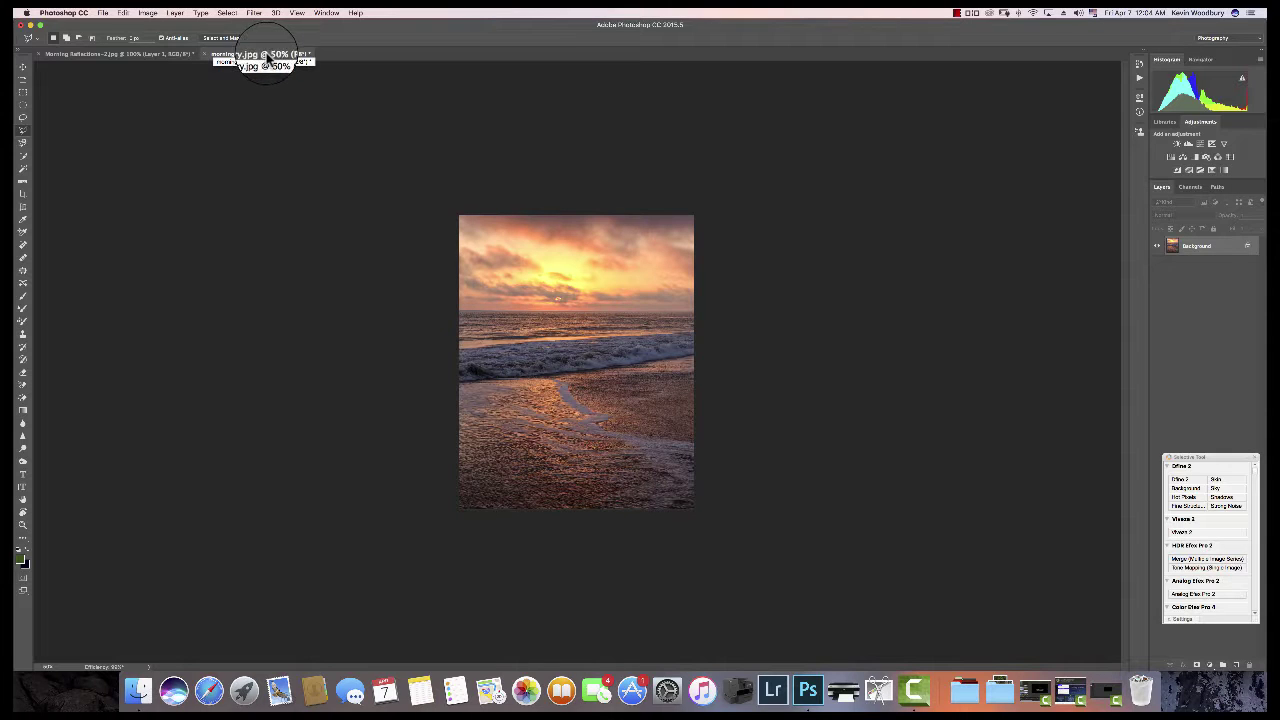
pyautogui.moveTo(268, 57); pyautogui.dragTo(272, 60)
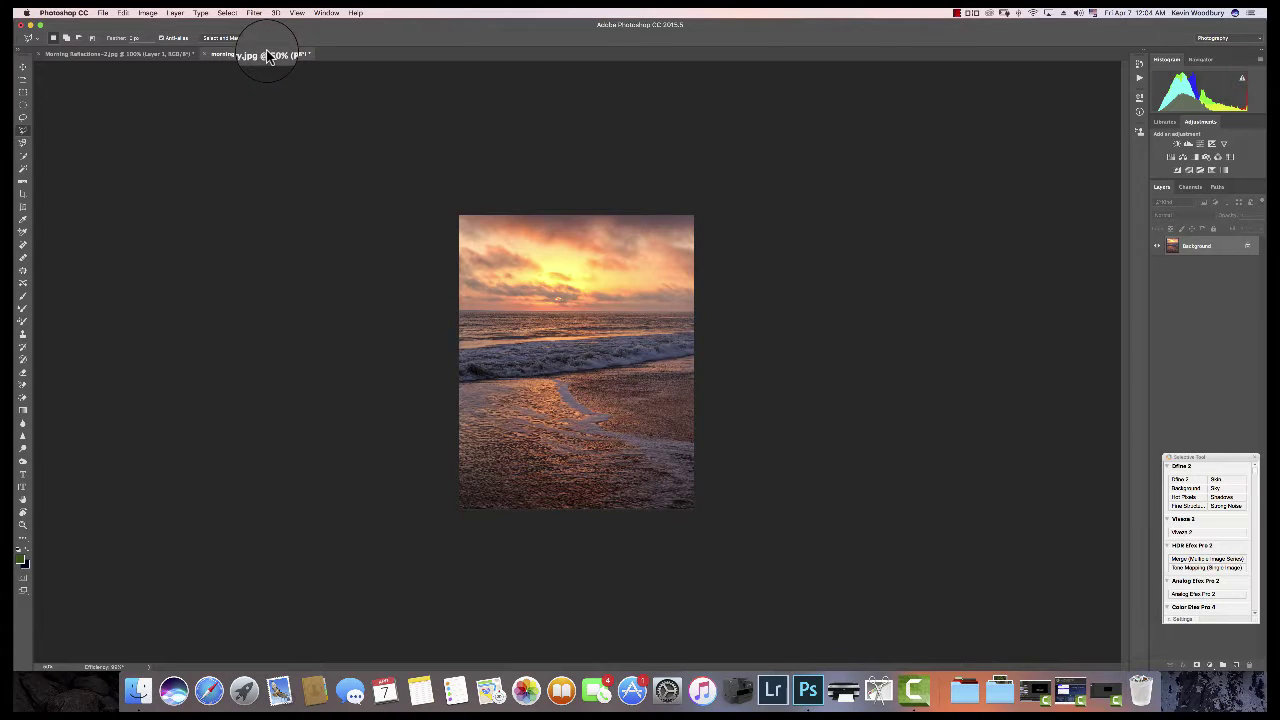
pyautogui.moveTo(268, 57)
pyautogui.mouseDown()
pyautogui.moveTo(290, 112)
pyautogui.moveTo(268, 125)
pyautogui.mouseUp()
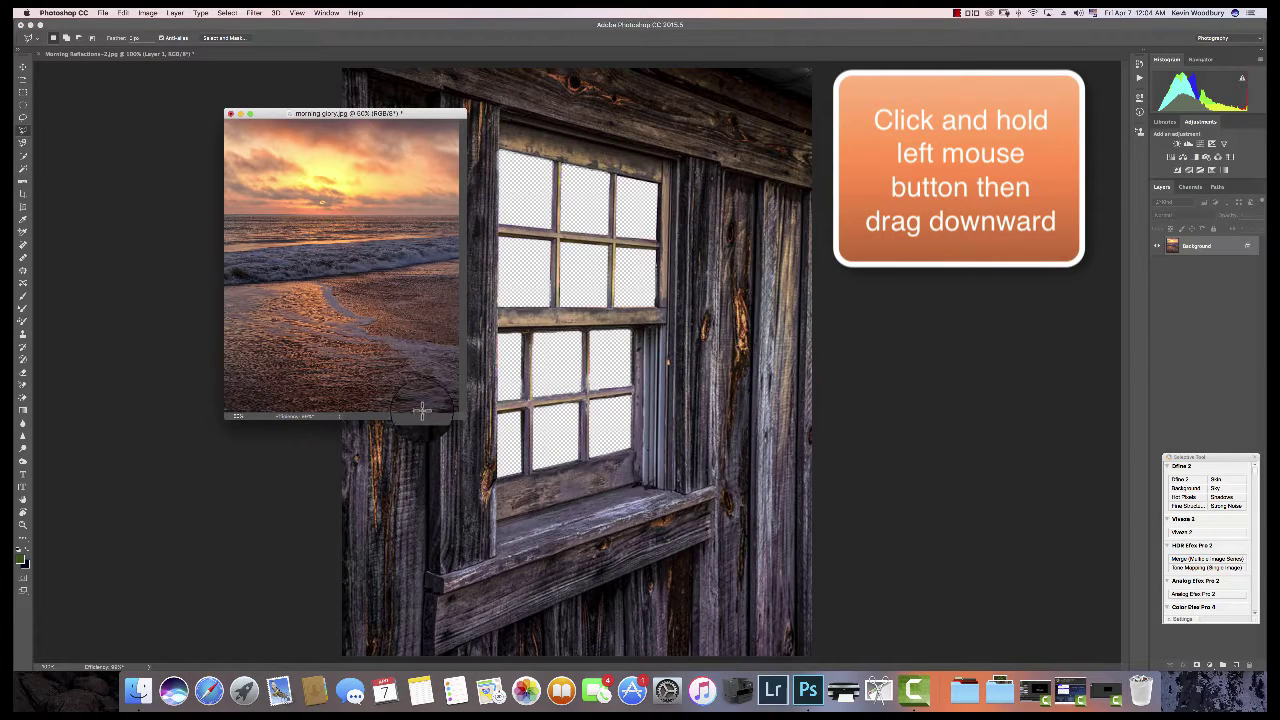
pyautogui.moveTo(462, 417); pyautogui.dragTo(598, 532)
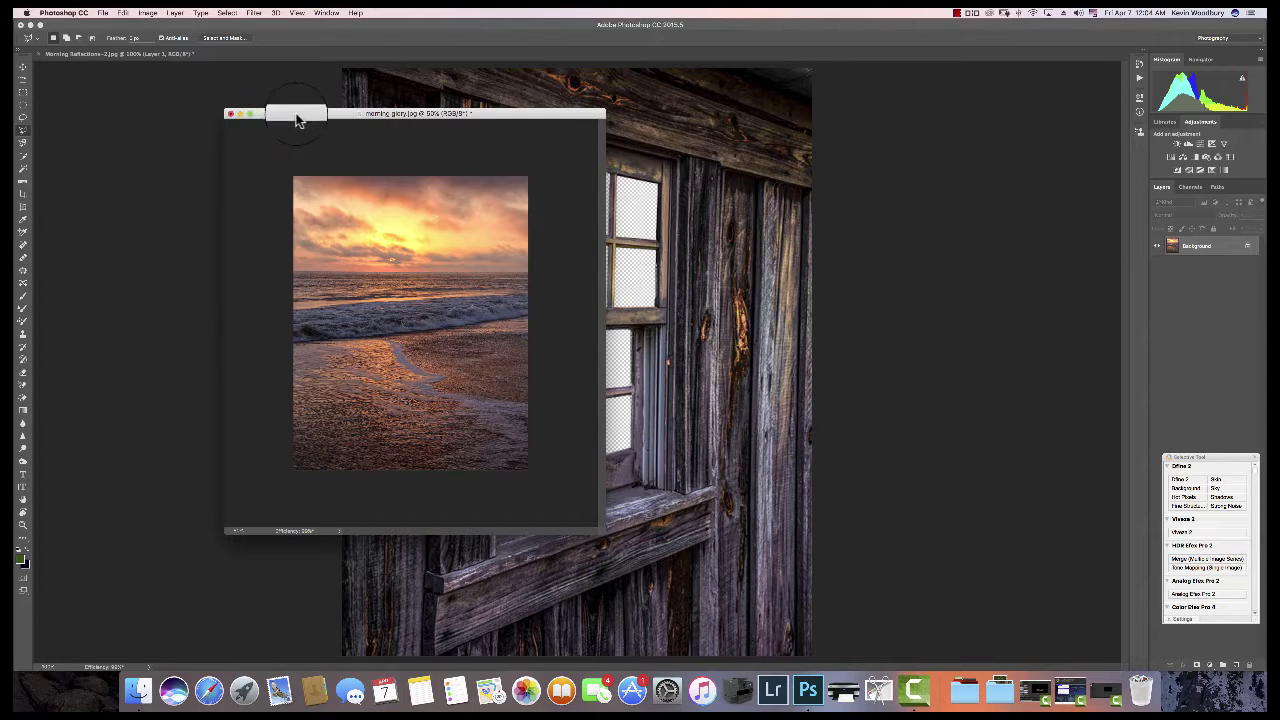
pyautogui.moveTo(300, 116); pyautogui.dragTo(143, 91)
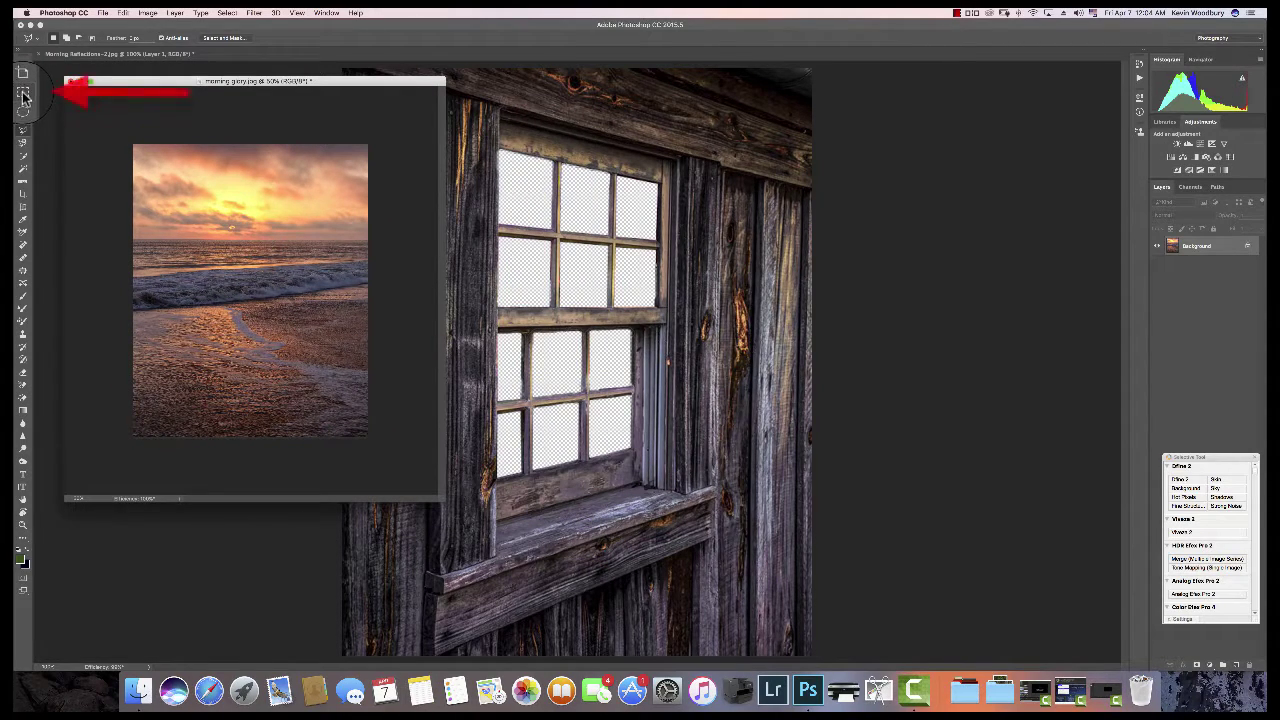
# Marquee-select the whole beach photo and drag it onto the barn document, snapped to the canvas edges
pyautogui.click(24, 96)
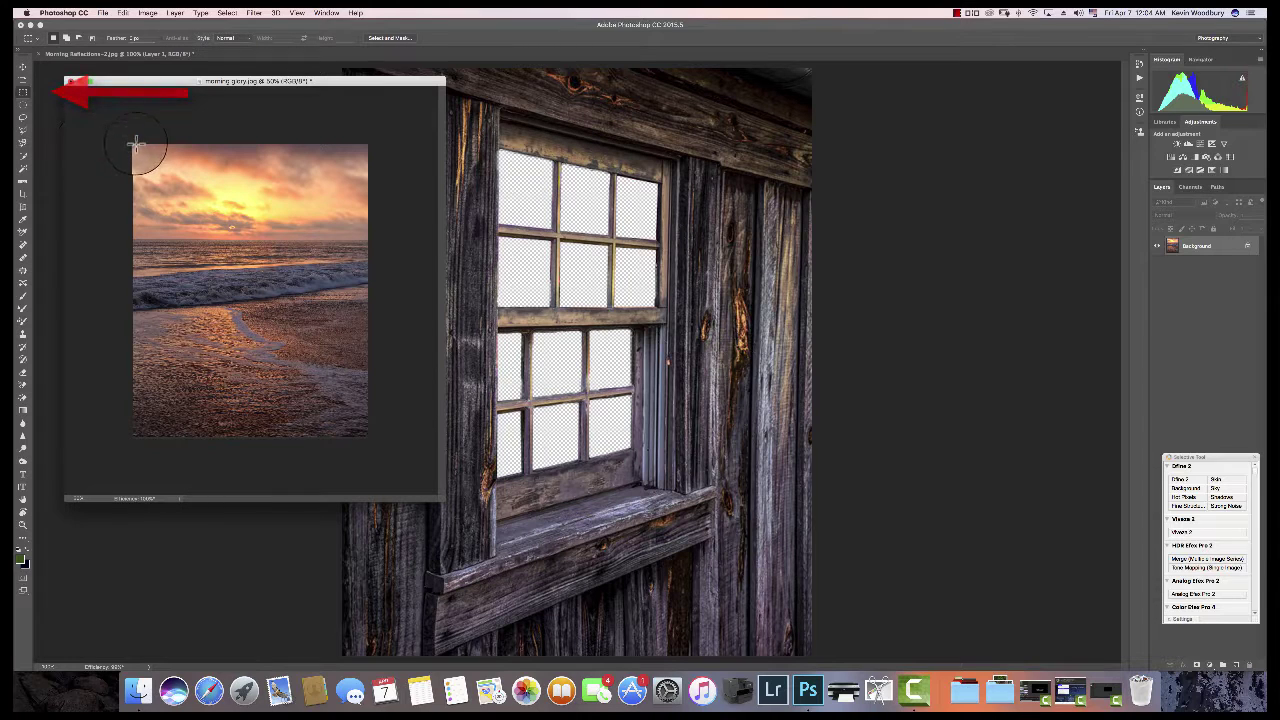
pyautogui.moveTo(133, 144)
pyautogui.mouseDown()
pyautogui.moveTo(368, 443)
pyautogui.moveTo(419, 442)
pyautogui.moveTo(448, 486)
pyautogui.mouseUp()
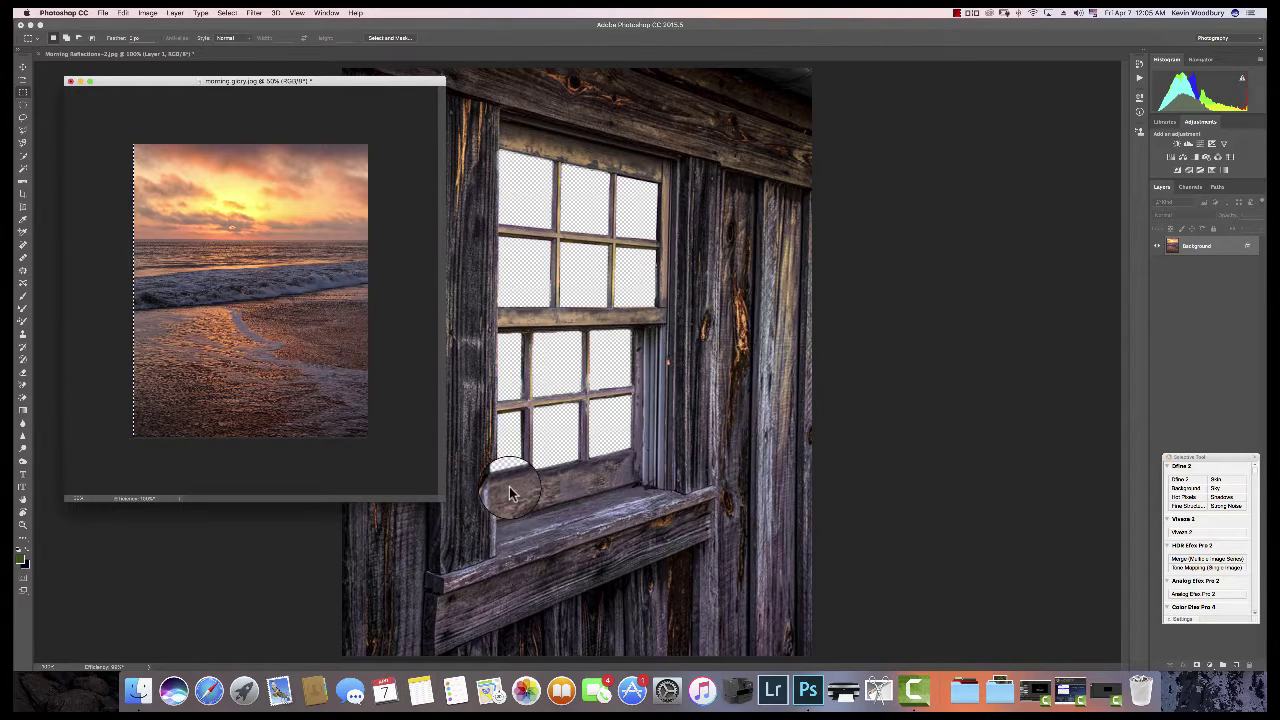
pyautogui.click(23, 65)
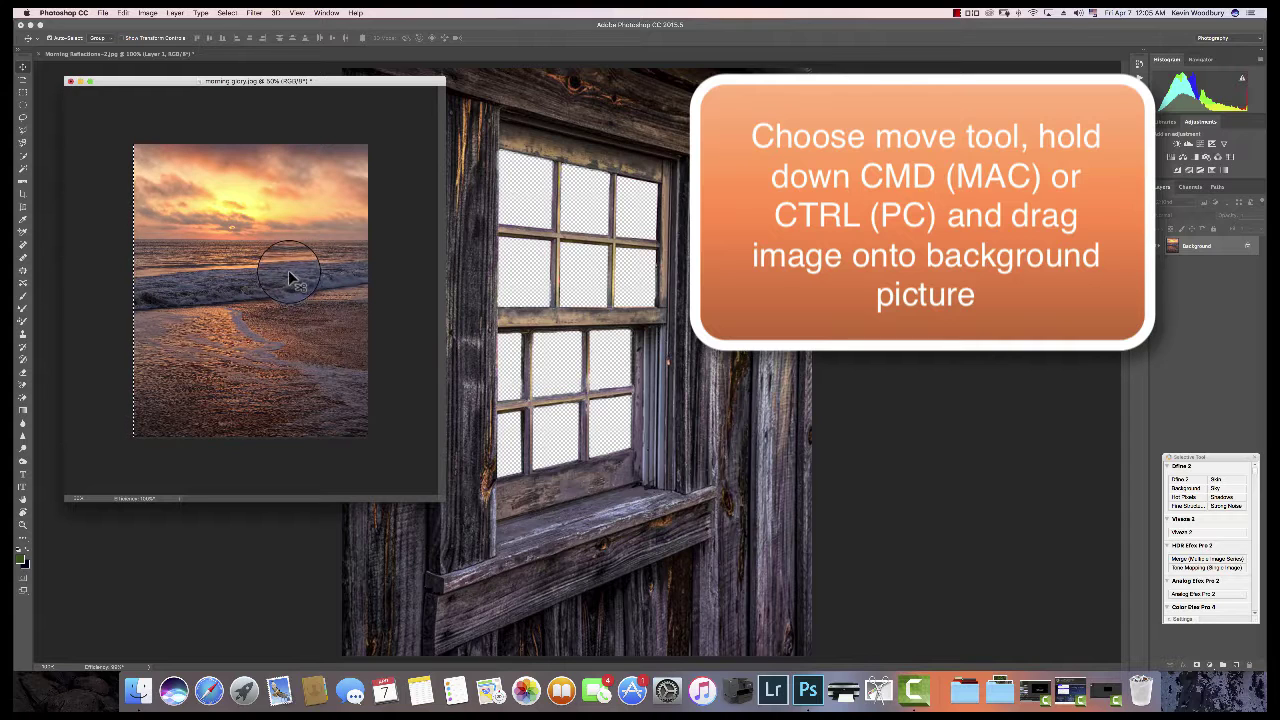
pyautogui.moveTo(293, 280); pyautogui.dragTo(645, 286)
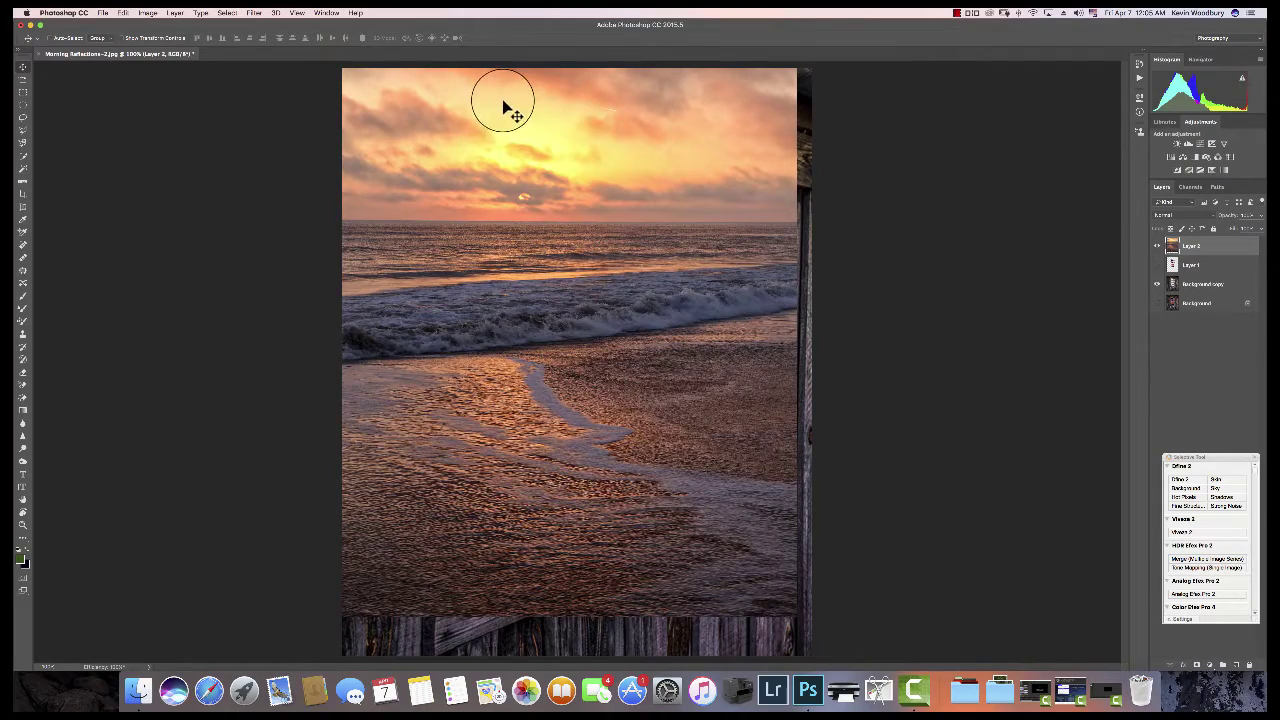
pyautogui.moveTo(523, 120); pyautogui.dragTo(535, 128)
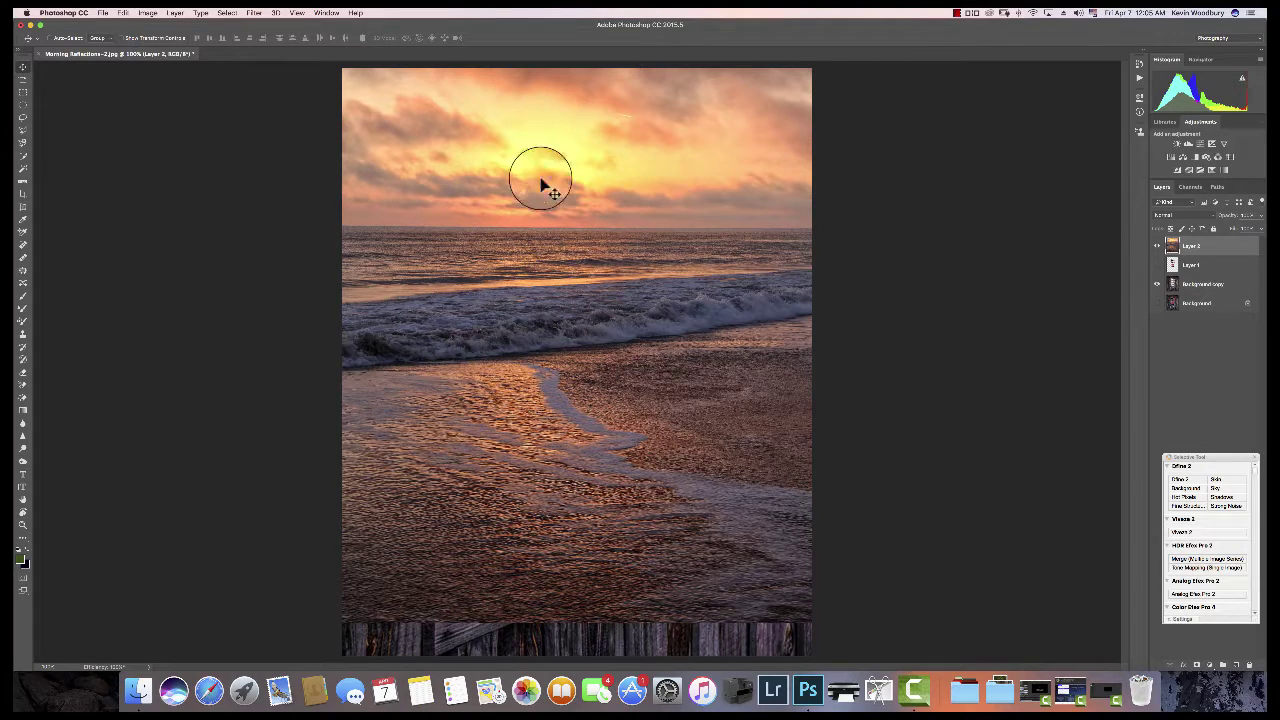
# Send Layer 2 (beach sunset) backward behind the barn wall and drag it into the panes
pyautogui.click(180, 17)
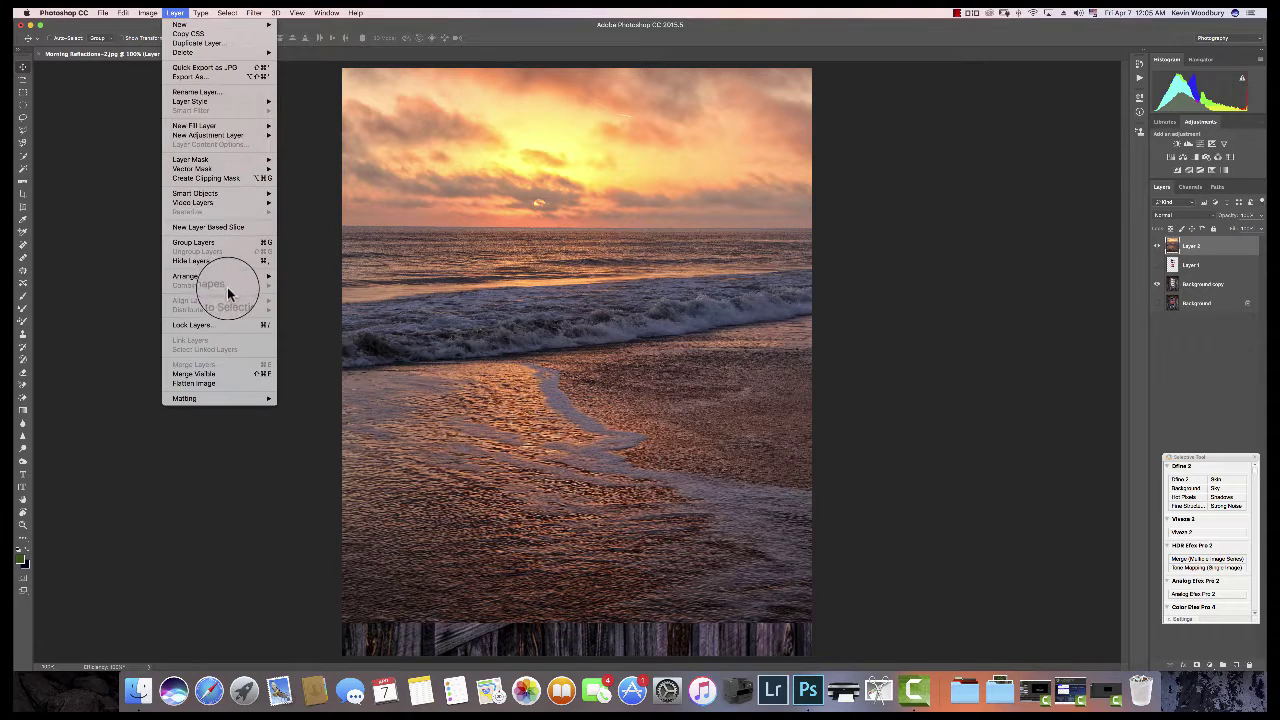
pyautogui.moveTo(186, 276)
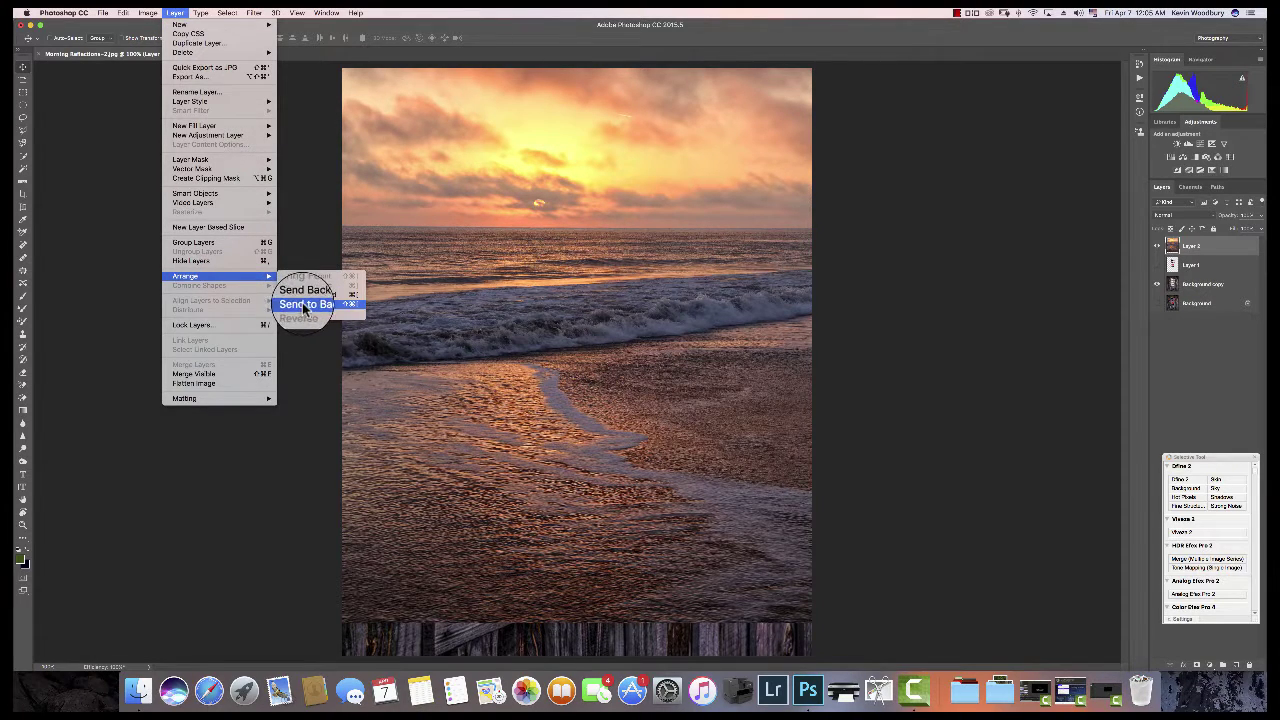
pyautogui.click(305, 310)
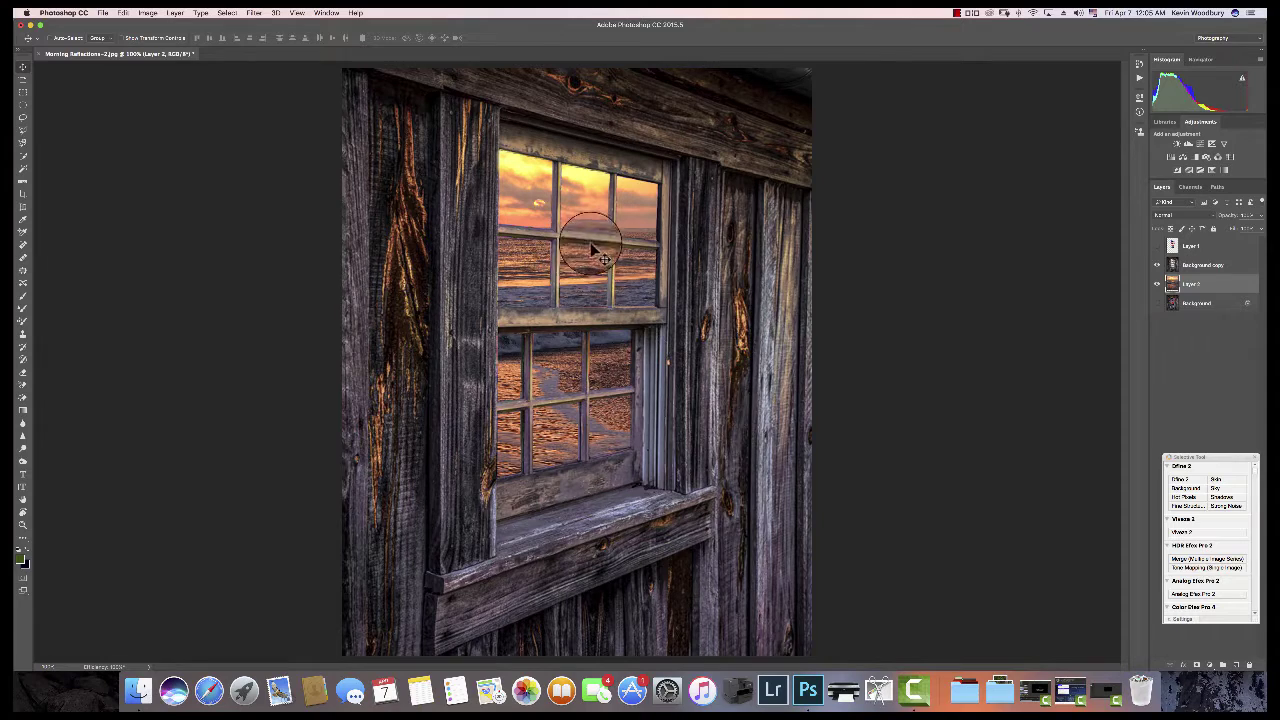
pyautogui.moveTo(590, 262)
pyautogui.mouseDown()
pyautogui.moveTo(600, 298)
pyautogui.moveTo(583, 315)
pyautogui.mouseUp()
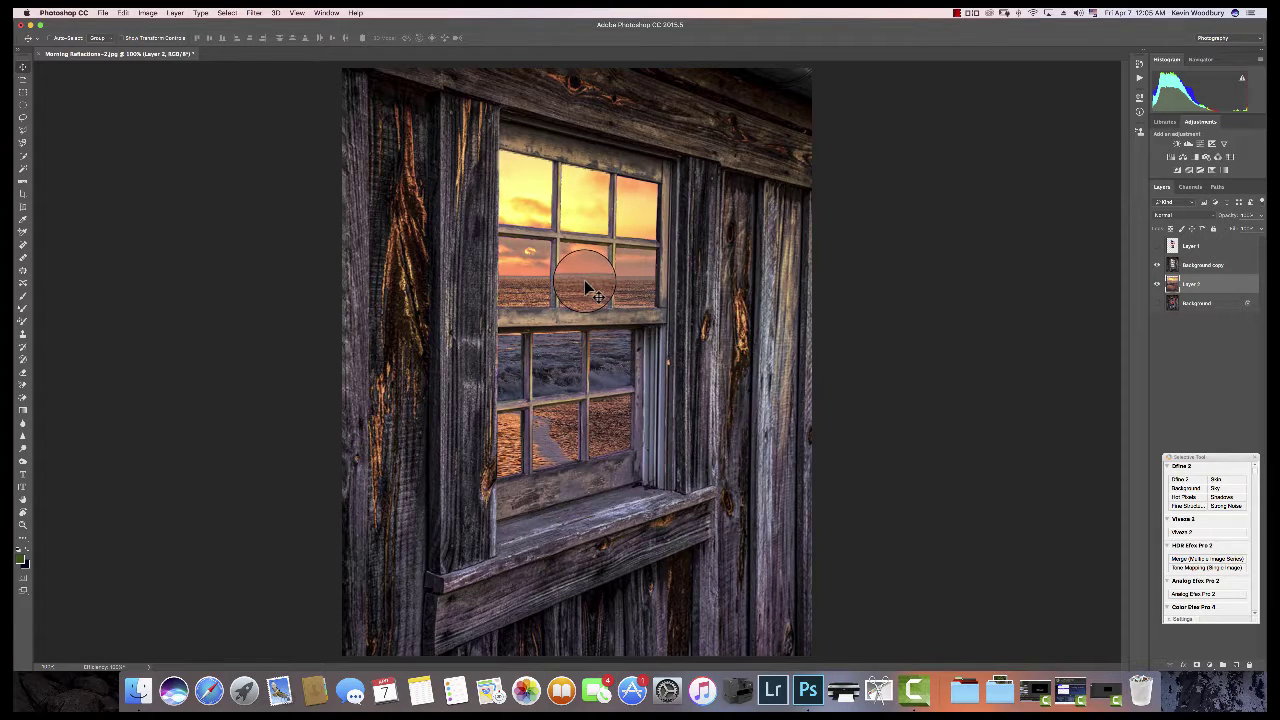
# Hide and reshow the sunset layer to compare, then shift it within the panes
pyautogui.click(1158, 285)
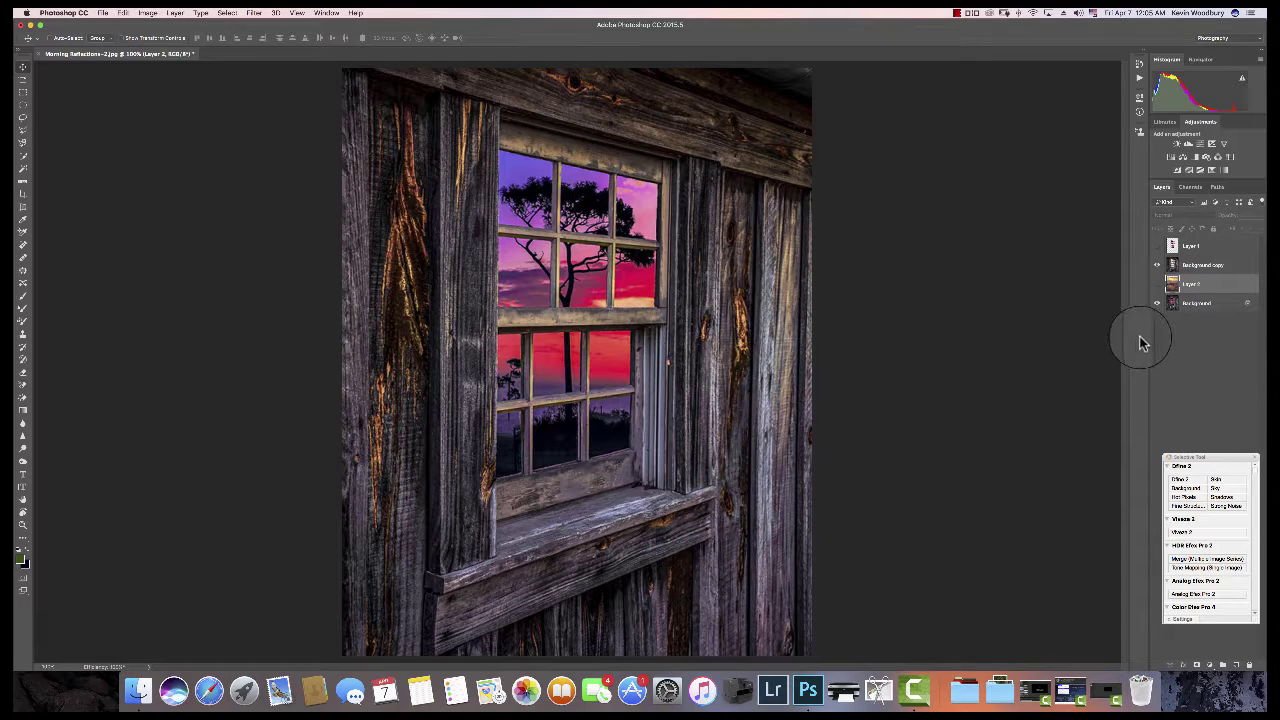
pyautogui.moveTo(1152, 317); pyautogui.dragTo(1160, 288)
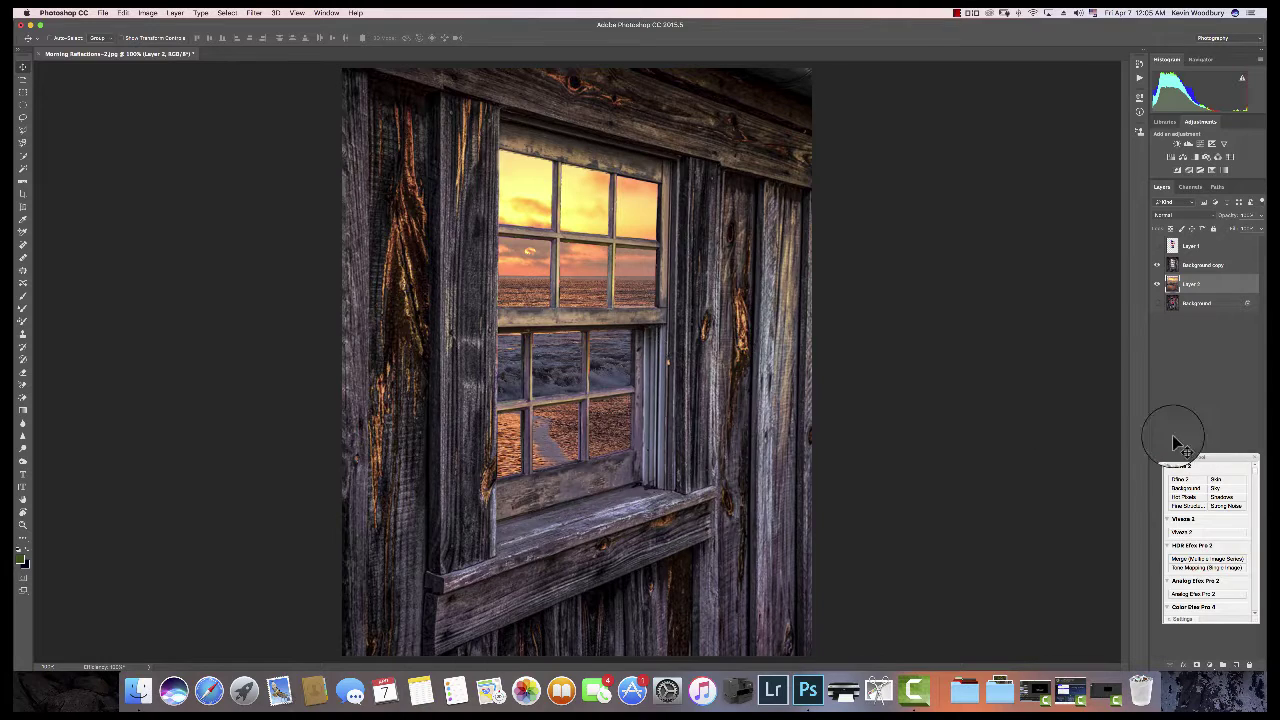
pyautogui.moveTo(550, 362); pyautogui.dragTo(562, 386)
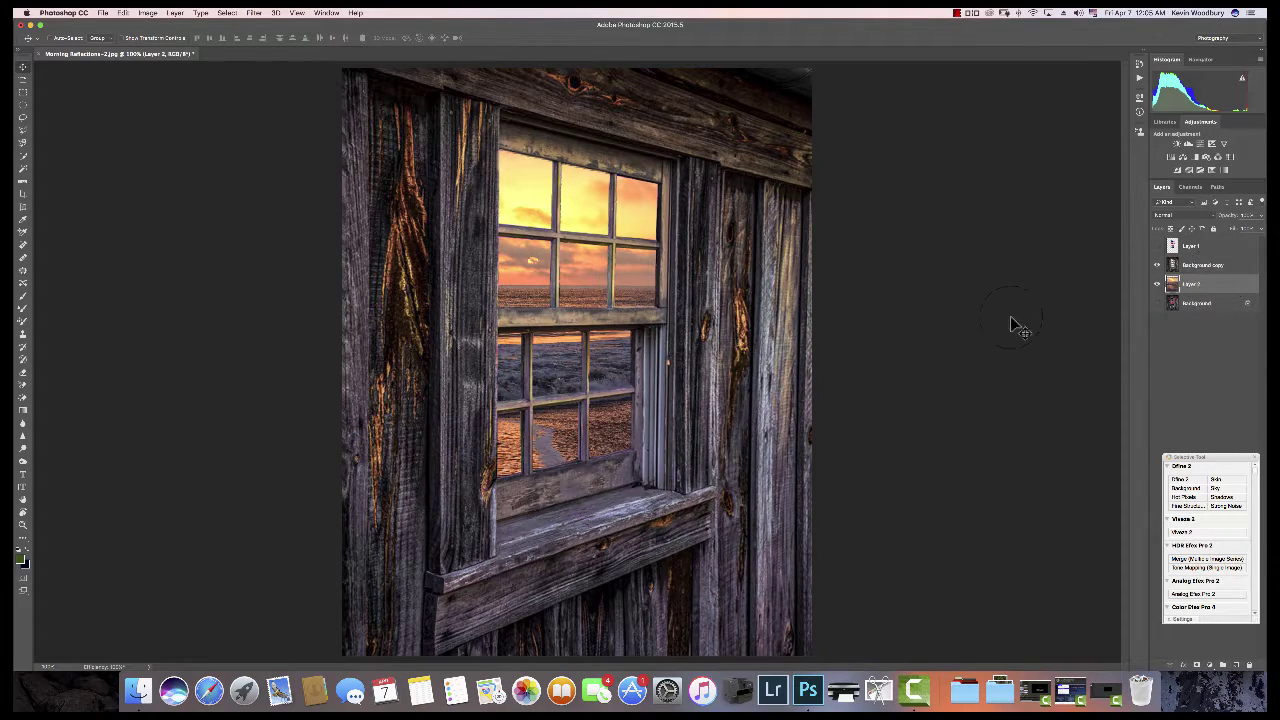
# Drag Layer 2 slightly left behind the panes and reselect the Move tool
pyautogui.moveTo(583, 278); pyautogui.dragTo(582, 287)
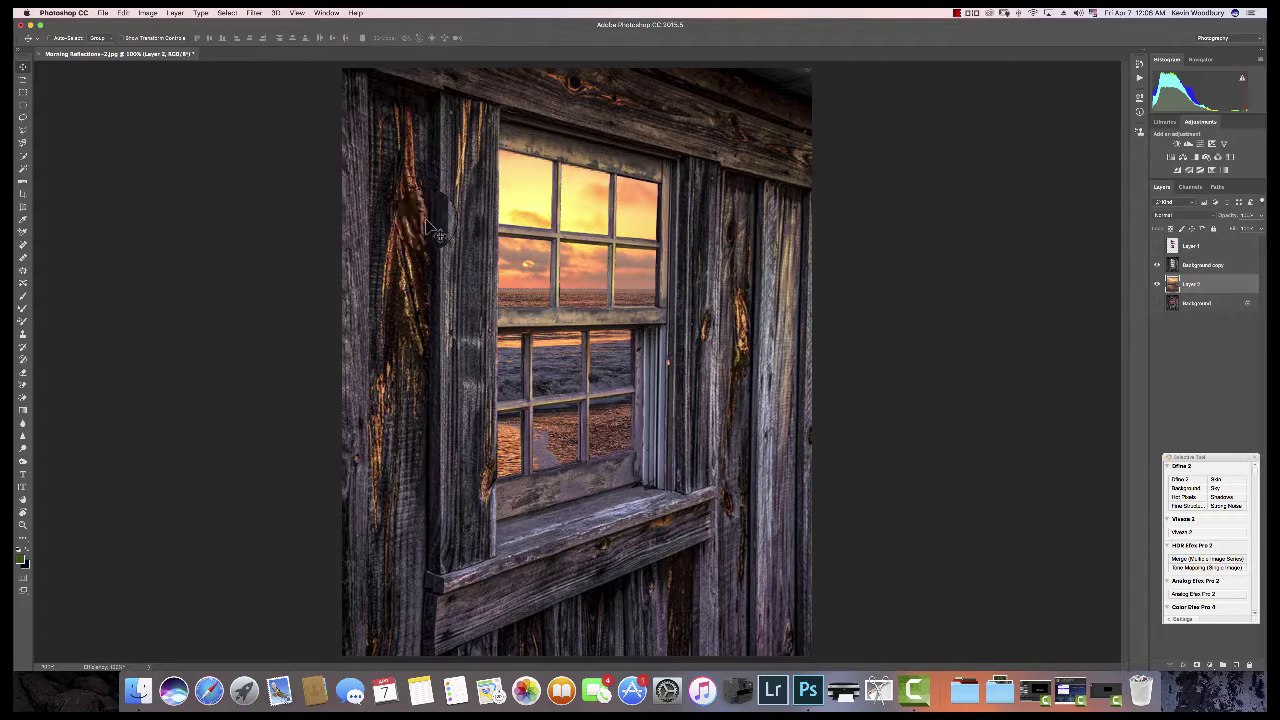
pyautogui.click(24, 70)
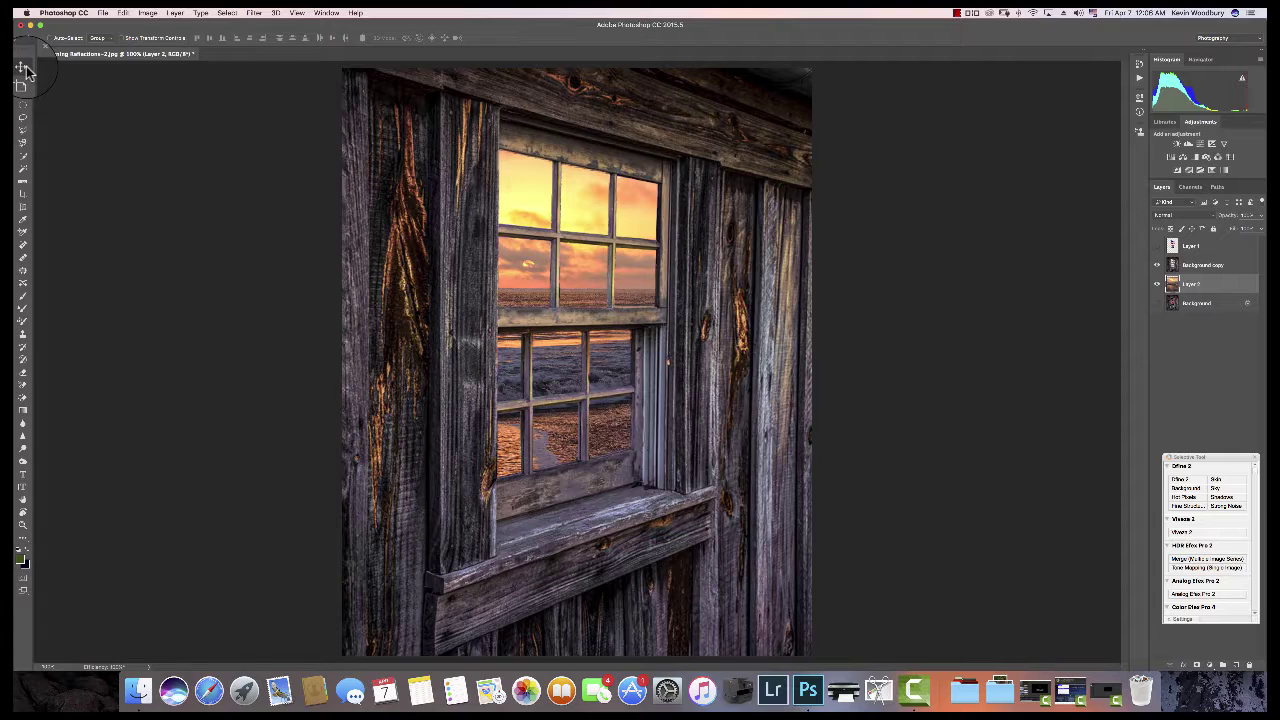
pyautogui.click(26, 69)
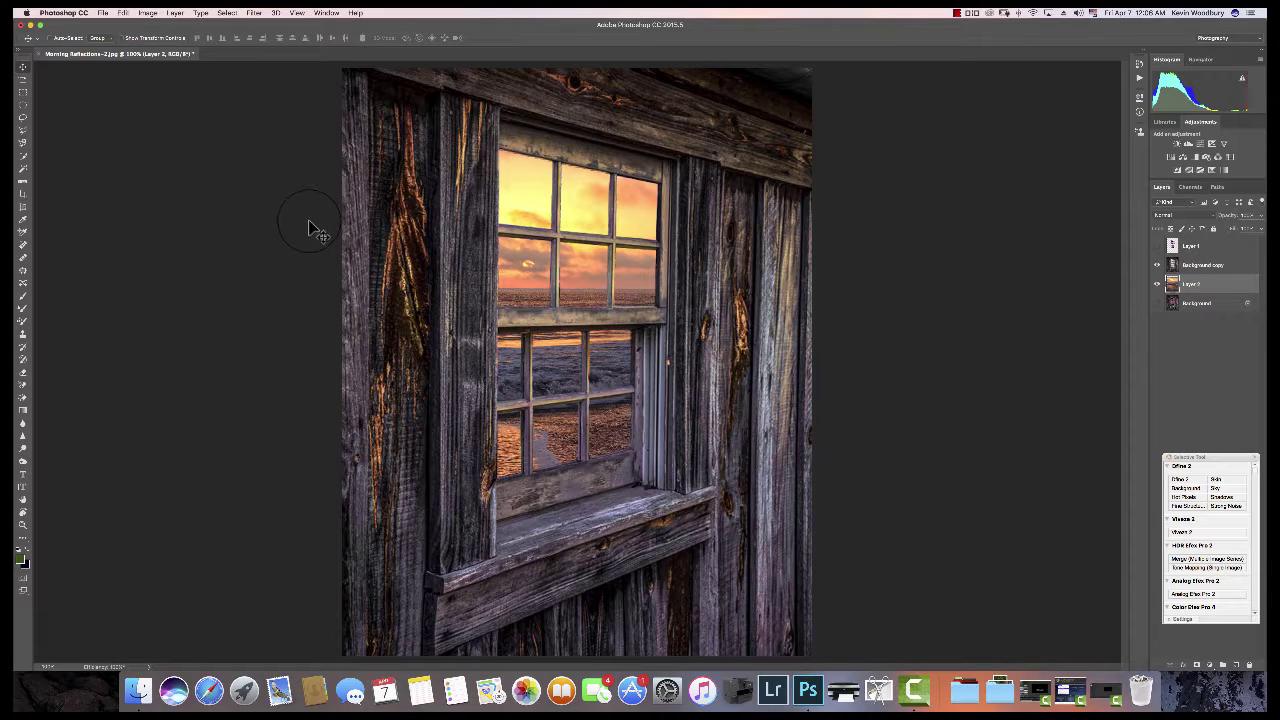